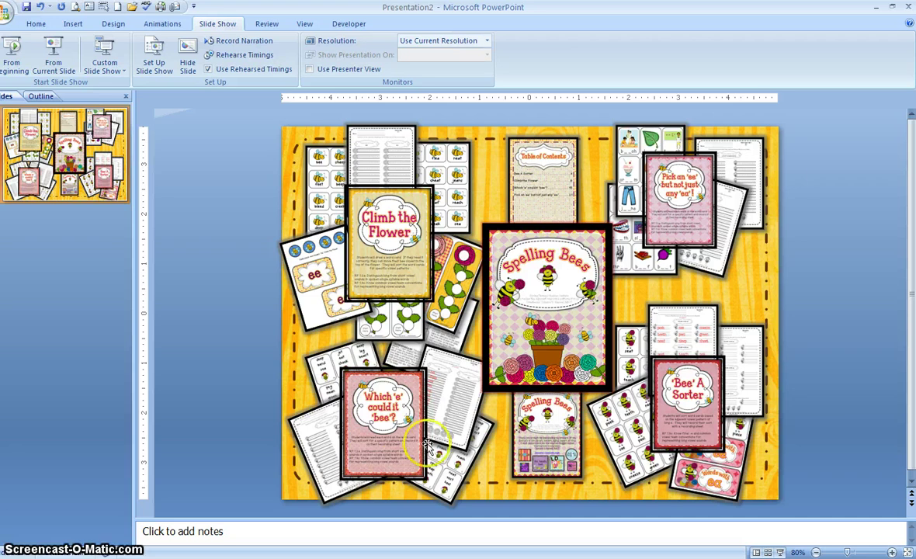
Switch to the SpellingBees presentation and open its Save As dialog for other formats
{"action": "left_click", "coordinate": [878, 7]}
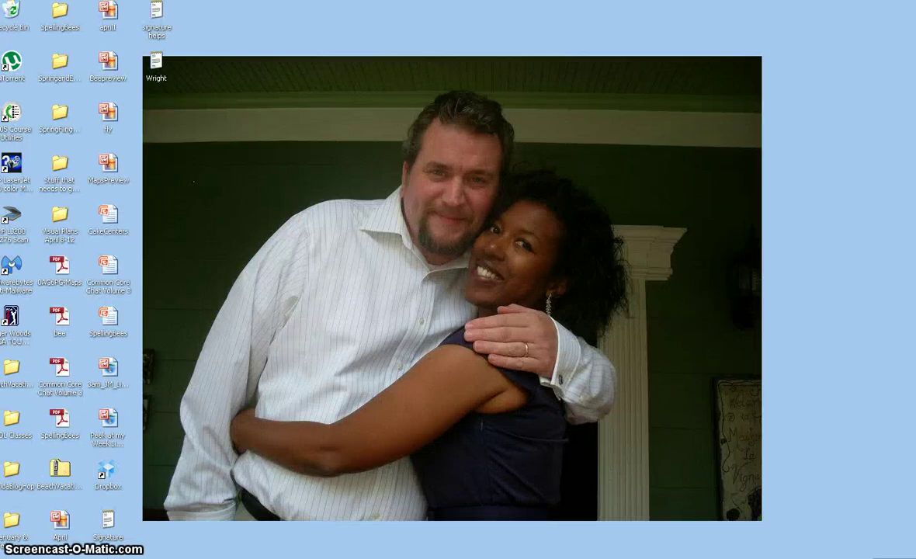
{"action": "key", "text": "alt+Tab"}
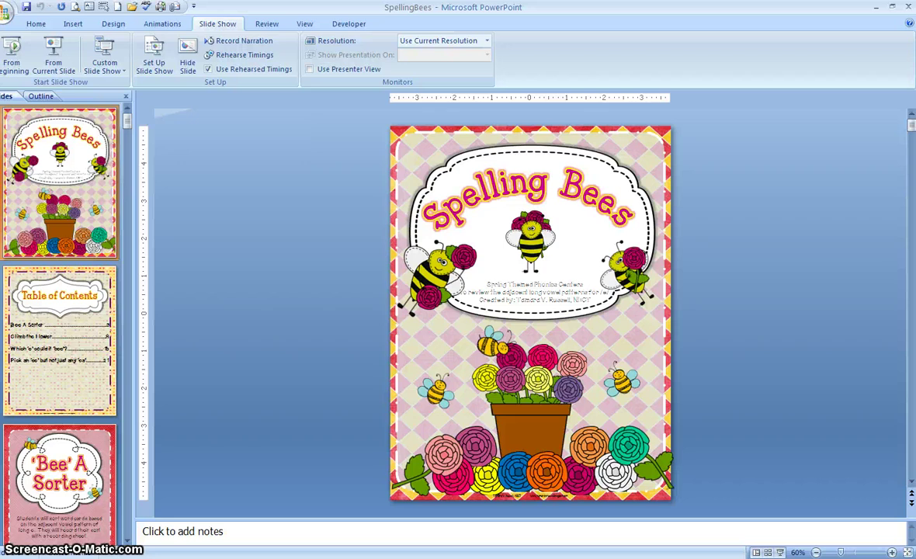
{"action": "left_click", "coordinate": [10, 22]}
{"action": "mouse_move", "coordinate": [48, 129]}
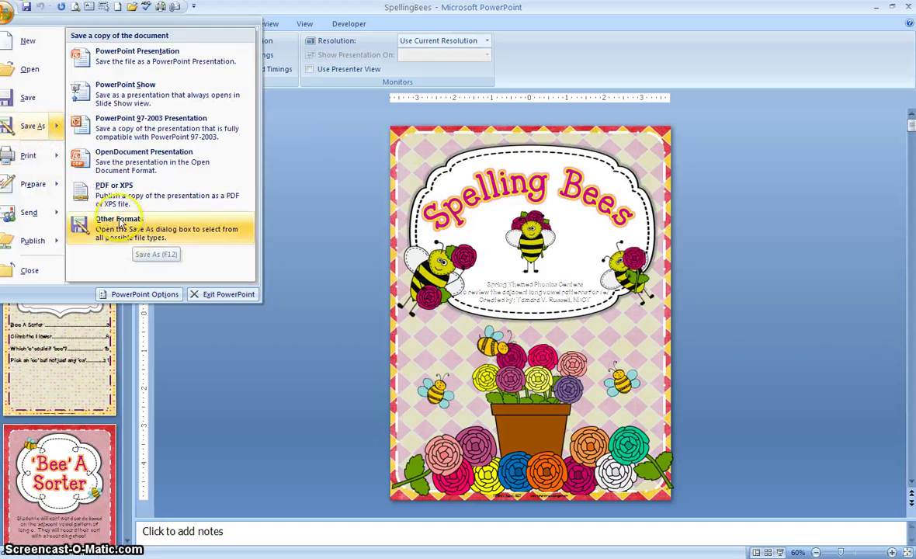
{"action": "left_click", "coordinate": [123, 229]}
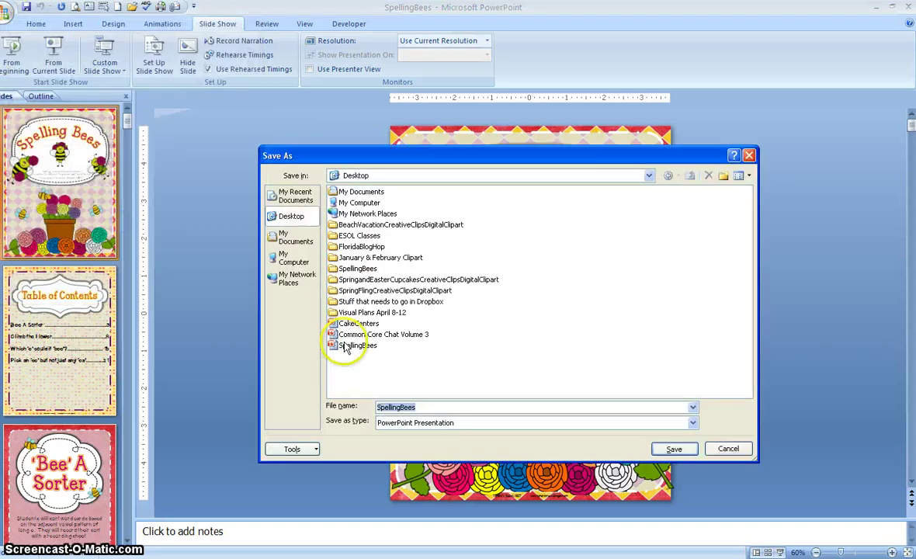
Try saving the SpellingBees presentation as JPEG File Interchange Format images in the SpellingBees folder, and close the presentation
{"action": "left_click", "coordinate": [693, 424]}
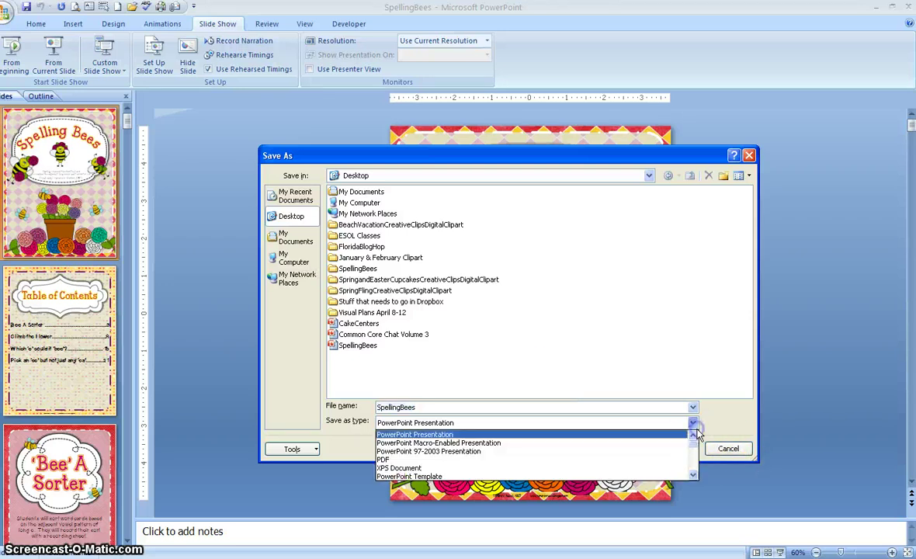
{"action": "left_click", "coordinate": [692, 475]}
{"action": "left_click", "coordinate": [693, 475]}
{"action": "left_click", "coordinate": [693, 475]}
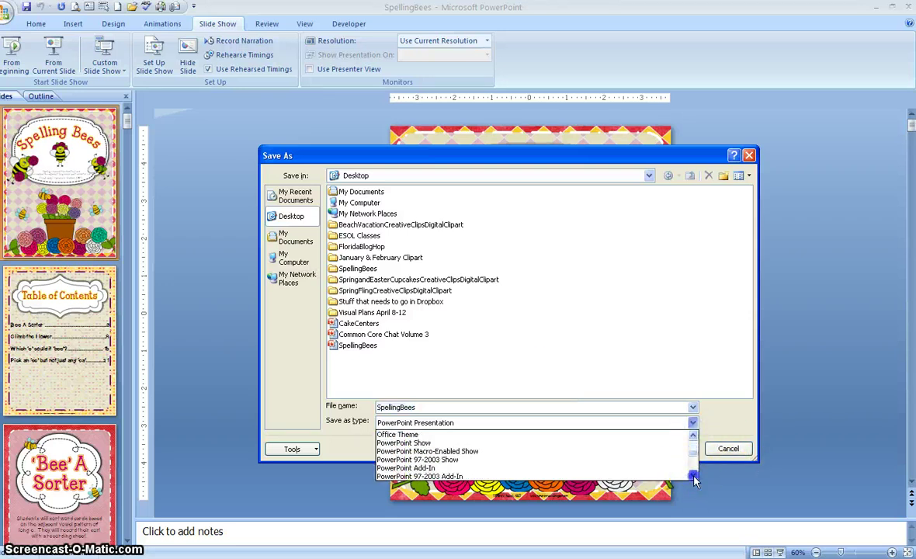
{"action": "left_click", "coordinate": [692, 475]}
{"action": "left_click", "coordinate": [693, 475]}
{"action": "left_click", "coordinate": [693, 475]}
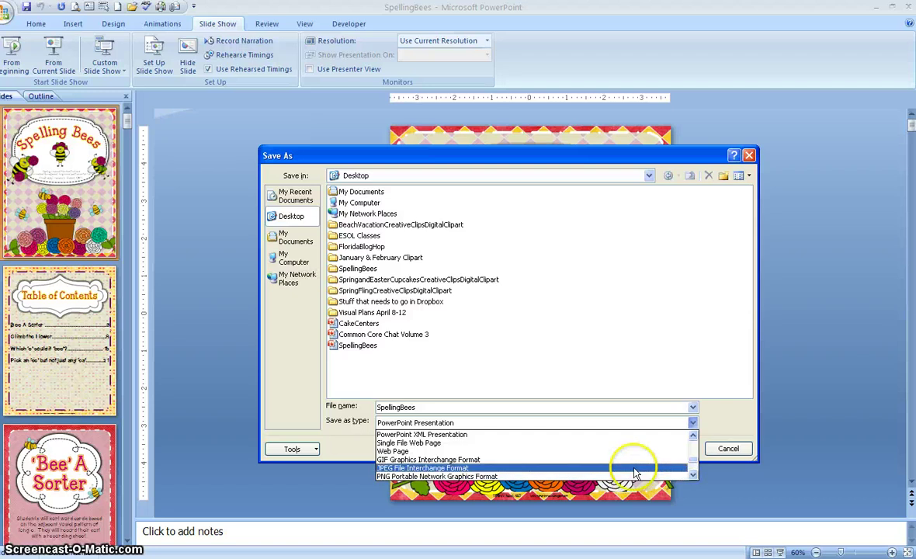
{"action": "left_click", "coordinate": [634, 468]}
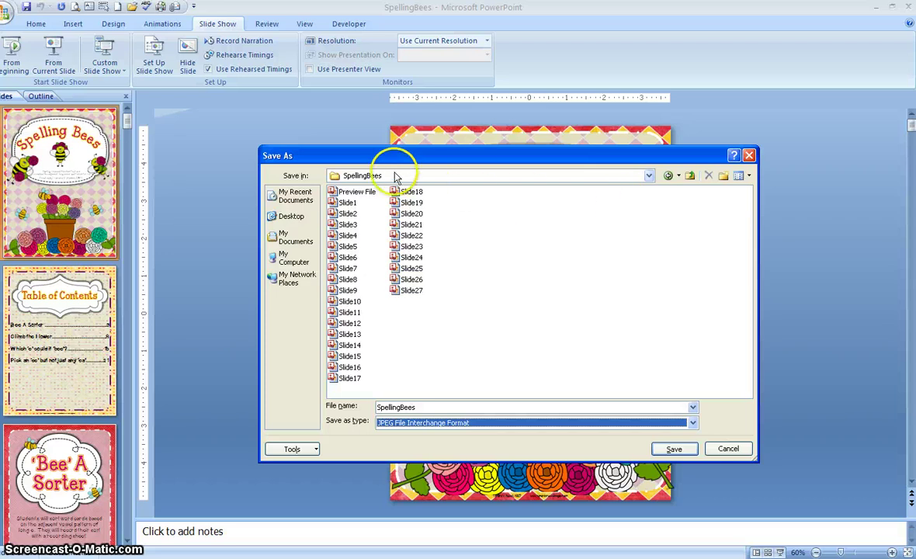
{"action": "left_click", "coordinate": [749, 156]}
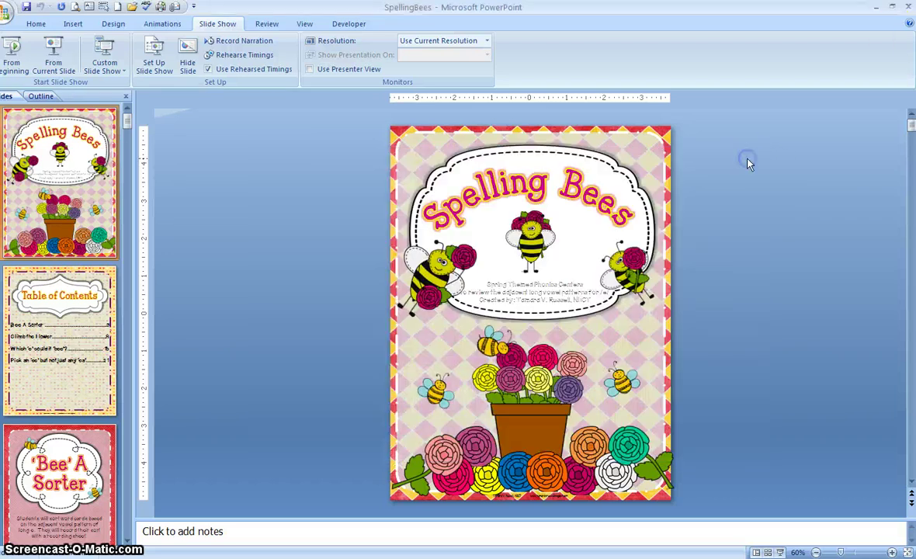
{"action": "left_click", "coordinate": [908, 7]}
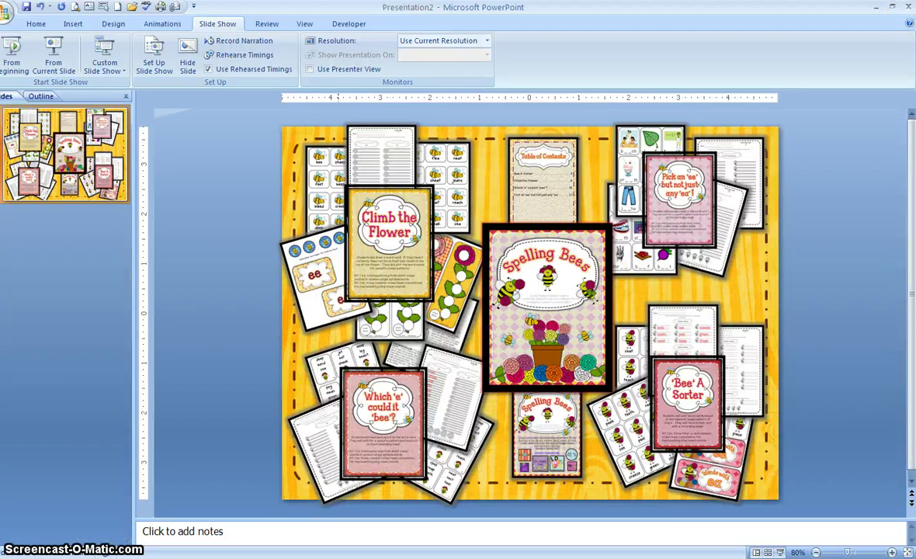
Copy the images Slide1 through Slide27 from the SpellingBees folder, leaving out Preview File
{"action": "left_click", "coordinate": [93, 558]}
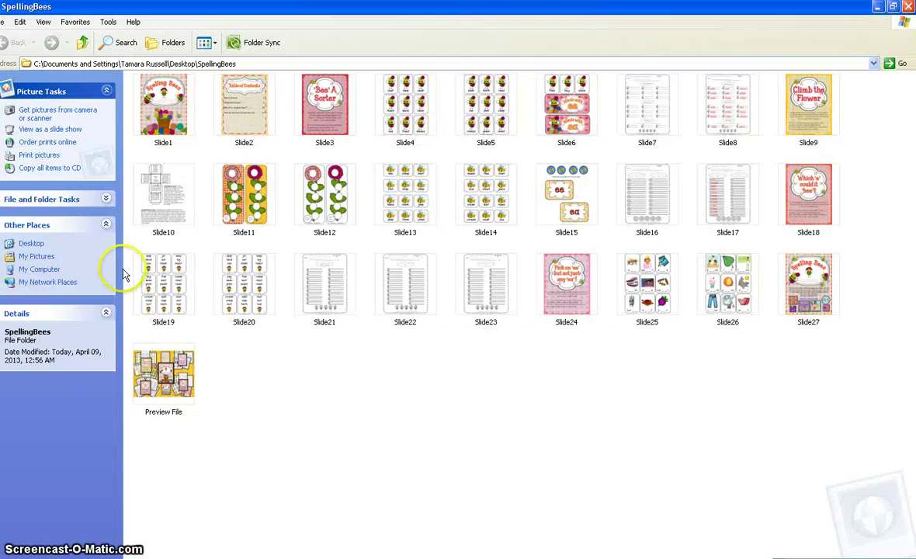
{"action": "left_click", "coordinate": [130, 95]}
{"action": "left_click_drag", "start_coordinate": [124, 104], "coordinate": [863, 329]}
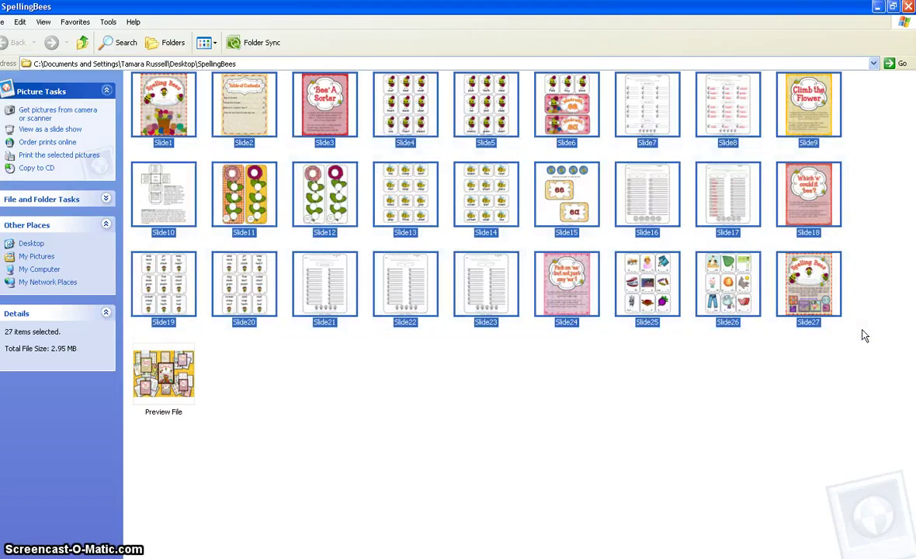
{"action": "right_click", "coordinate": [585, 190]}
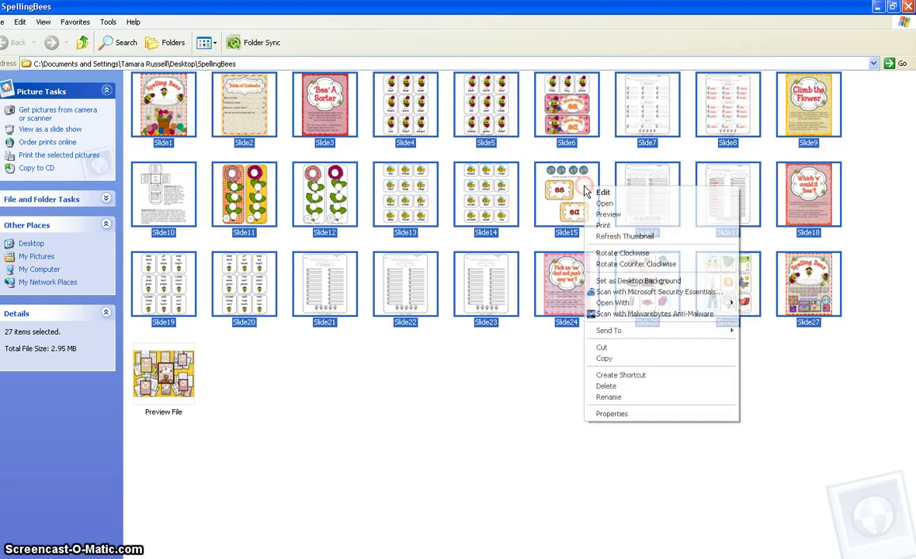
{"action": "left_click", "coordinate": [611, 359]}
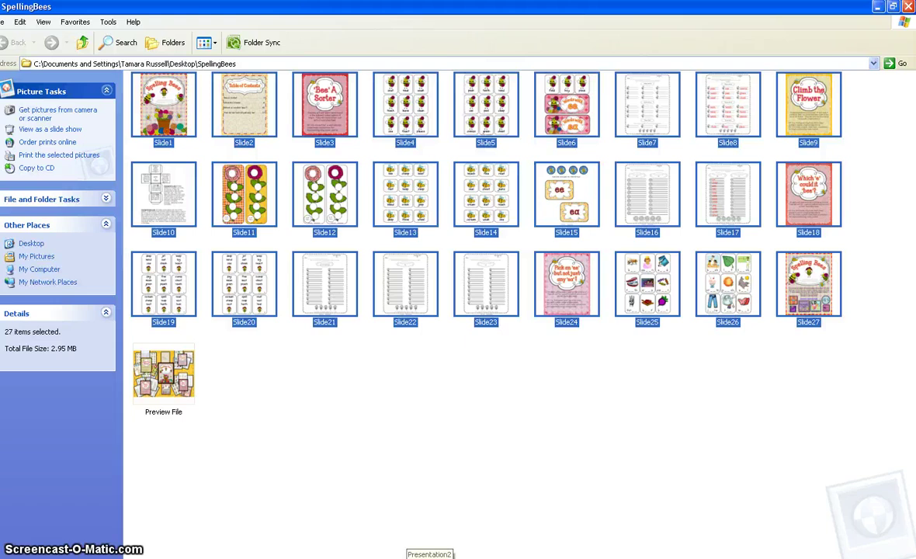
Switch back to Presentation2, add a new Blank slide and paste the copied slide images onto it
{"action": "left_click", "coordinate": [415, 553]}
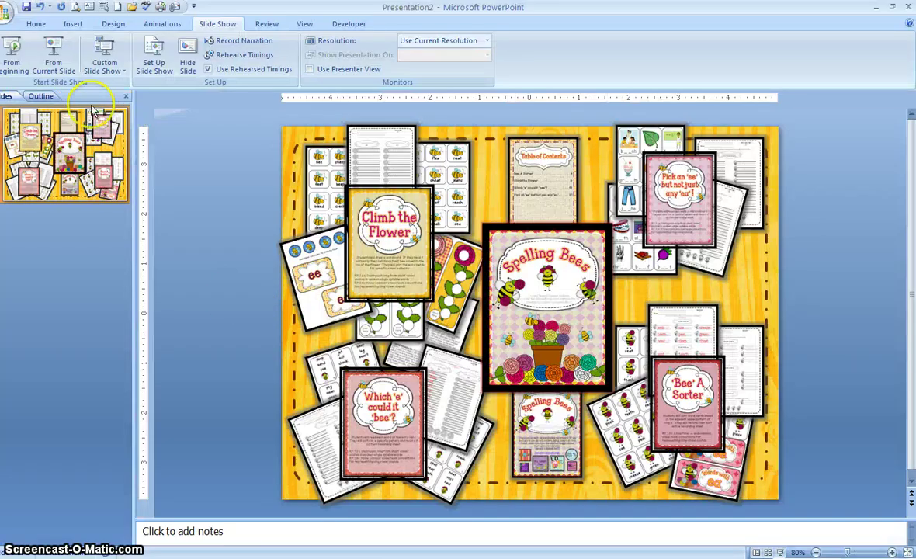
{"action": "left_click", "coordinate": [36, 24]}
{"action": "left_click", "coordinate": [105, 64]}
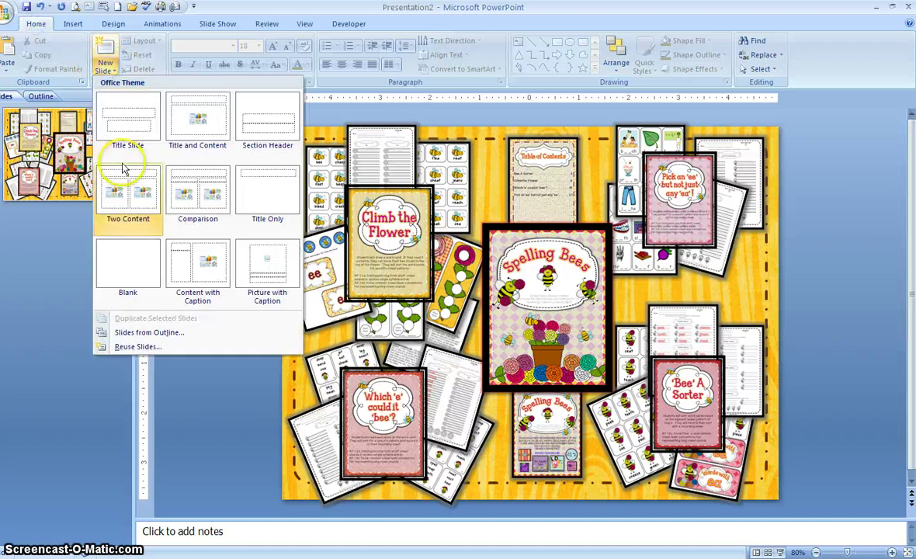
{"action": "left_click", "coordinate": [131, 258]}
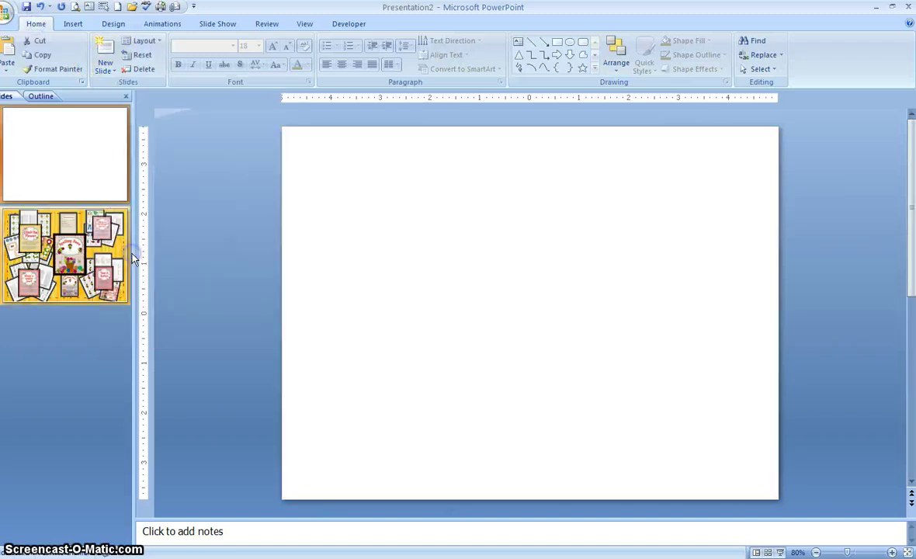
{"action": "left_click", "coordinate": [348, 212]}
{"action": "right_click", "coordinate": [407, 232]}
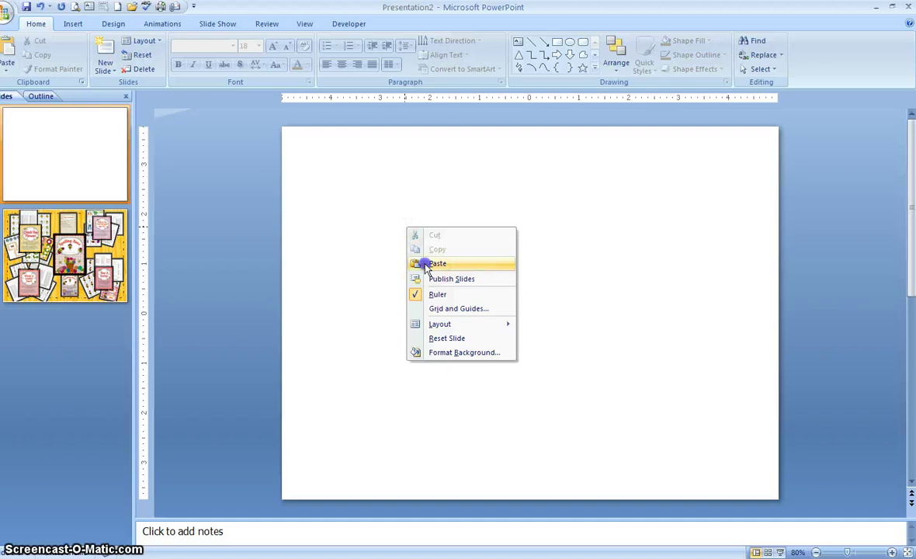
{"action": "left_click", "coordinate": [425, 262]}
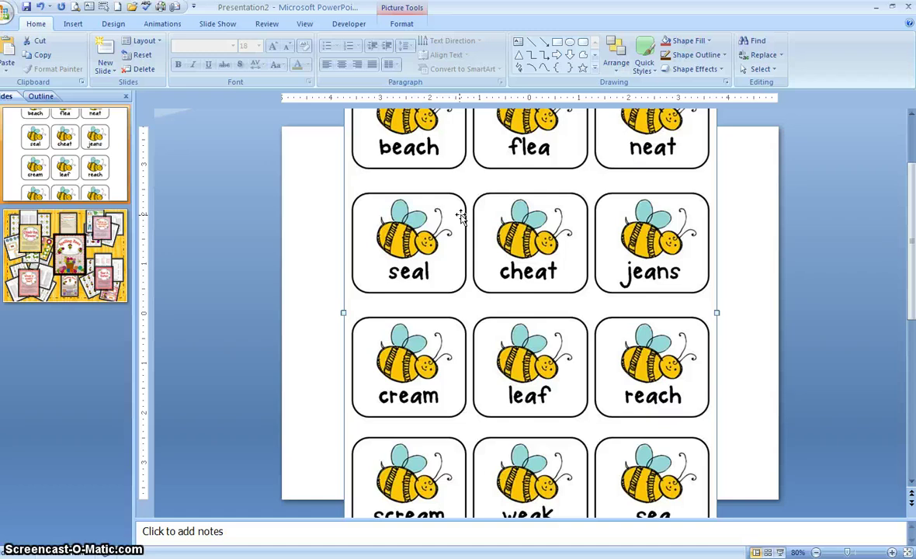
Shrink the bee word-card picture proportionally to about 2" high by 1.5" wide on the blank slide
{"action": "key", "text": "ctrl+z"}
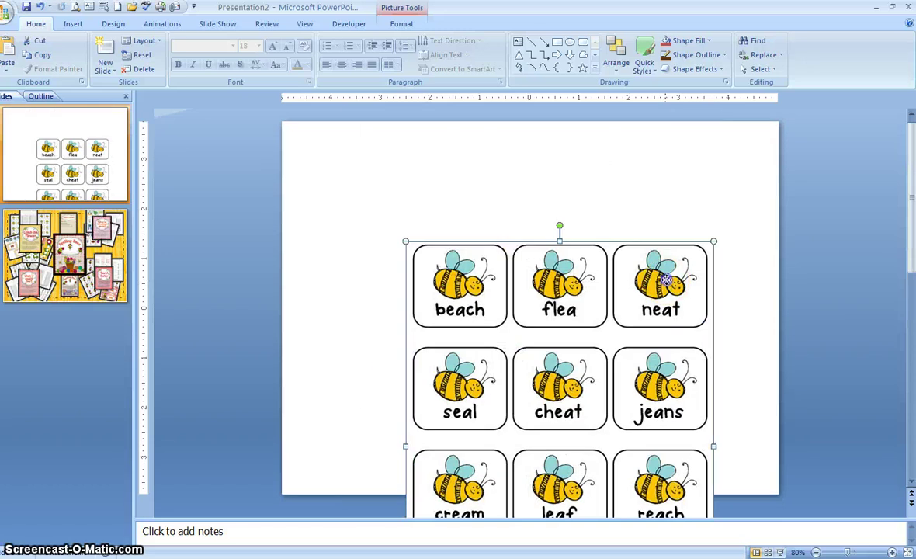
{"action": "left_click_drag", "start_coordinate": [666, 279], "coordinate": [672, 183]}
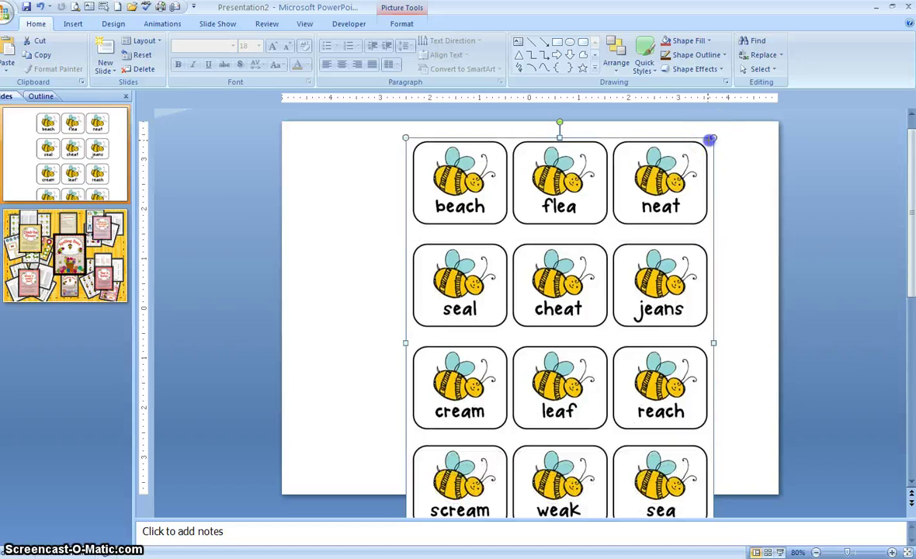
{"action": "left_click_drag", "start_coordinate": [538, 338], "coordinate": [420, 273]}
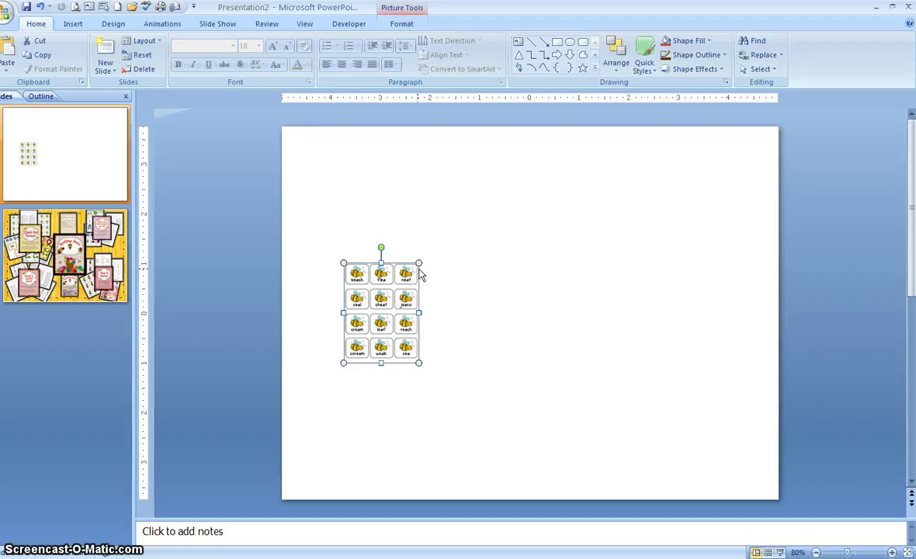
Apply a thick black frame picture style to the small bee word-card picture
{"action": "left_click", "coordinate": [404, 284]}
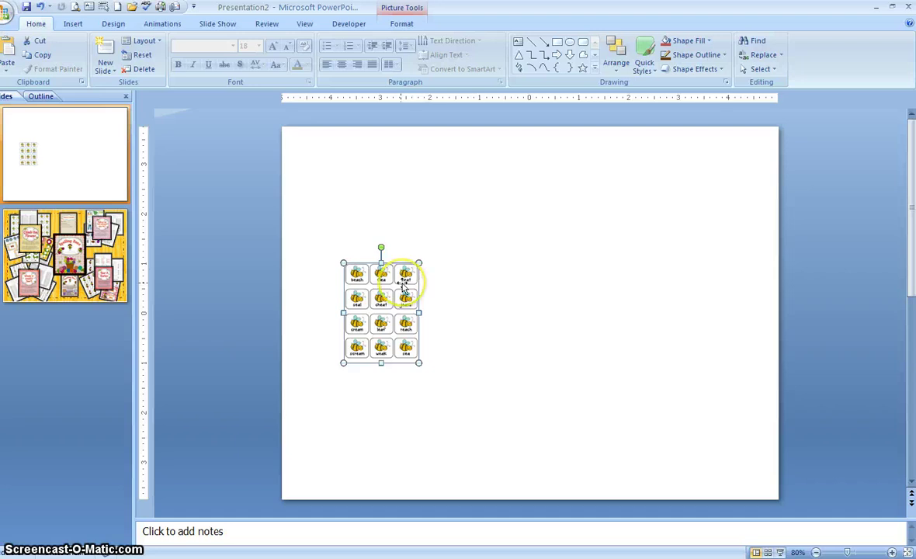
{"action": "left_click", "coordinate": [401, 25]}
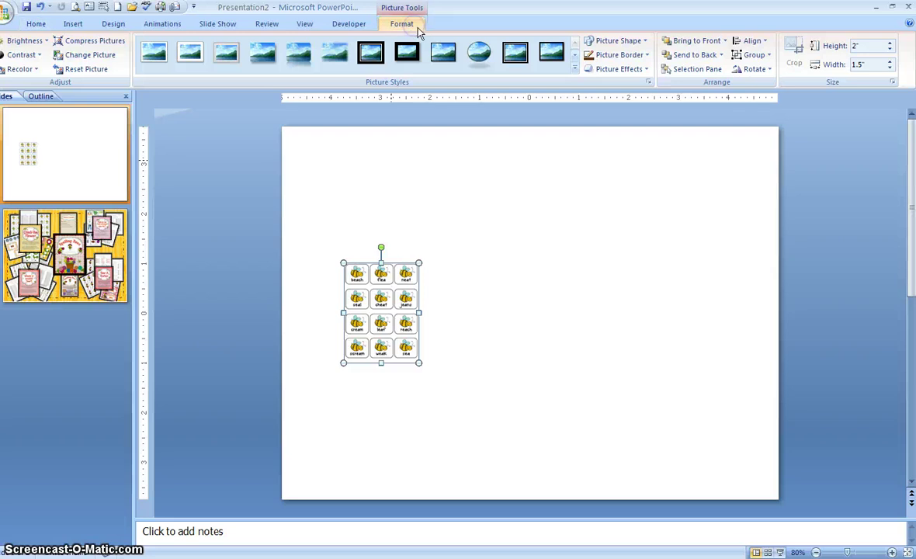
{"action": "left_click", "coordinate": [457, 60]}
{"action": "left_click", "coordinate": [427, 304]}
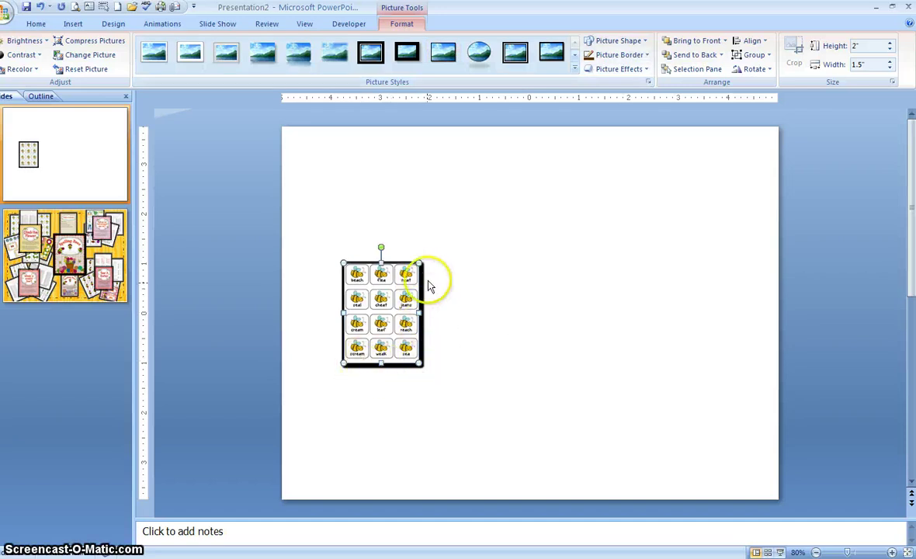
Add a dark glow around the framed bee word-card picture and move it off the slide, beside its upper left edge
{"action": "left_click", "coordinate": [643, 72]}
{"action": "mouse_move", "coordinate": [641, 188]}
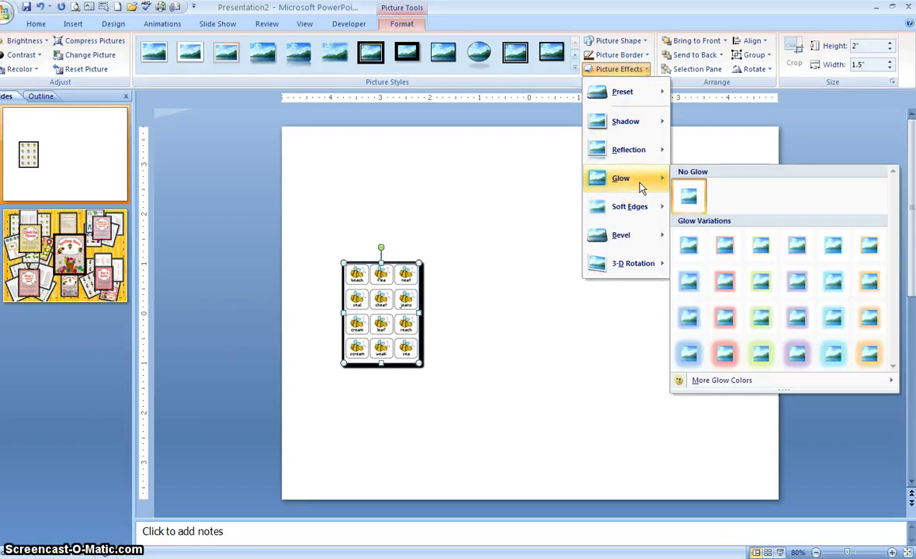
{"action": "left_click", "coordinate": [726, 383]}
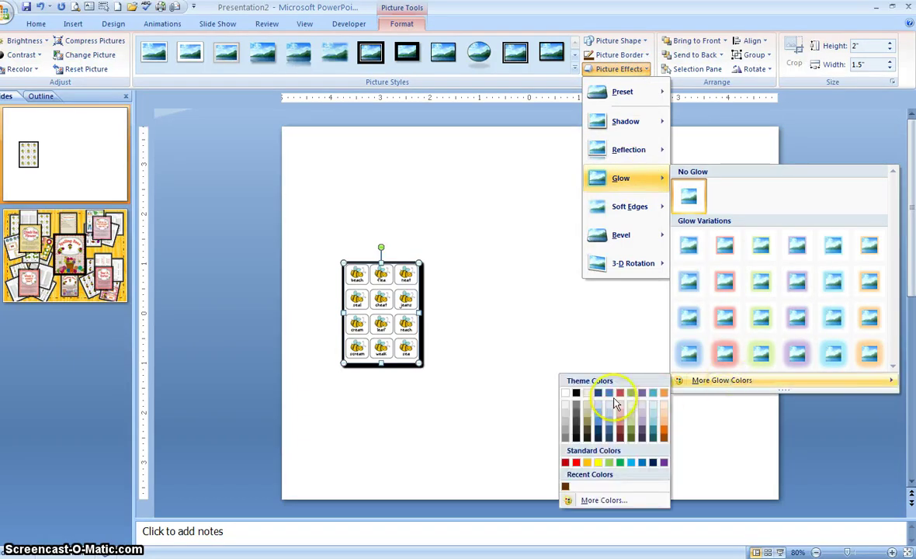
{"action": "left_click", "coordinate": [575, 412]}
{"action": "left_click", "coordinate": [542, 407]}
{"action": "left_click", "coordinate": [419, 311]}
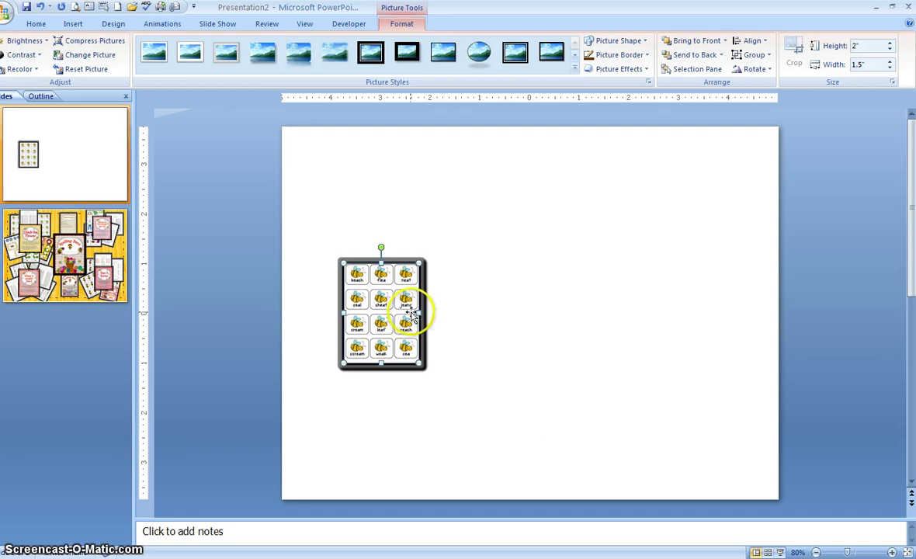
{"action": "left_click_drag", "start_coordinate": [409, 310], "coordinate": [250, 208]}
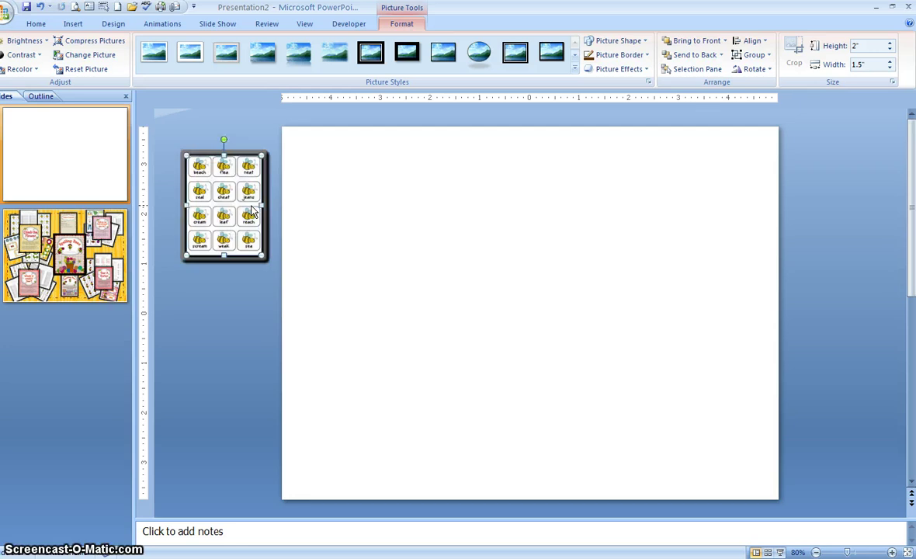
Switch the blank slide's background to a picture or texture fill
{"action": "left_click", "coordinate": [410, 184]}
{"action": "right_click", "coordinate": [410, 184]}
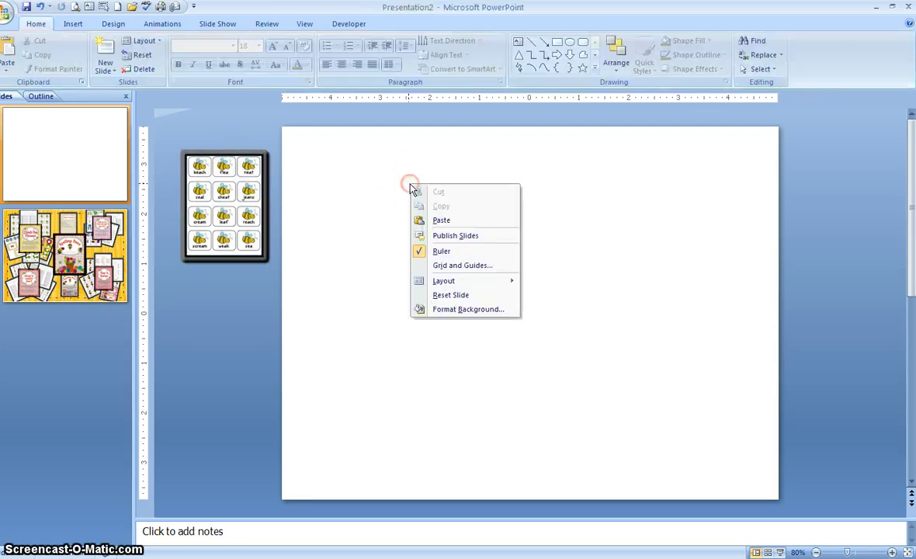
{"action": "left_click", "coordinate": [464, 309]}
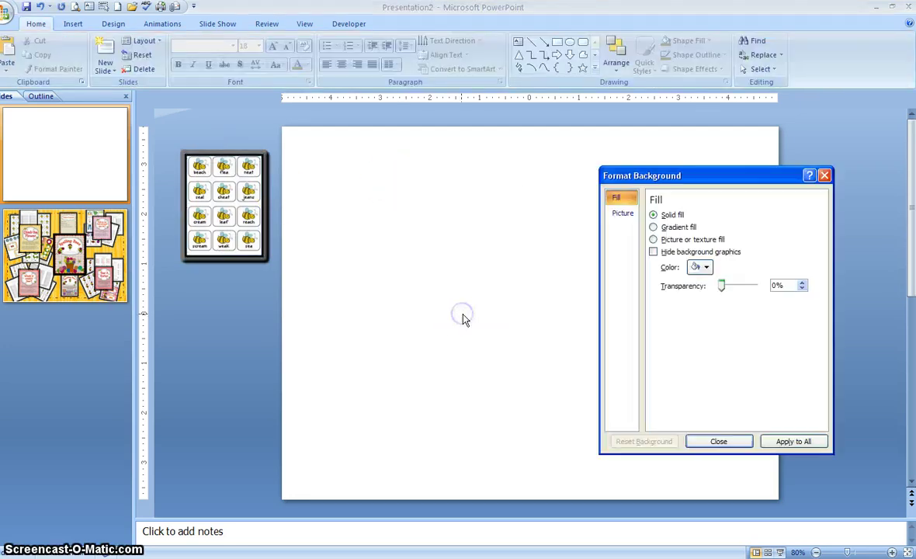
{"action": "left_click", "coordinate": [653, 240]}
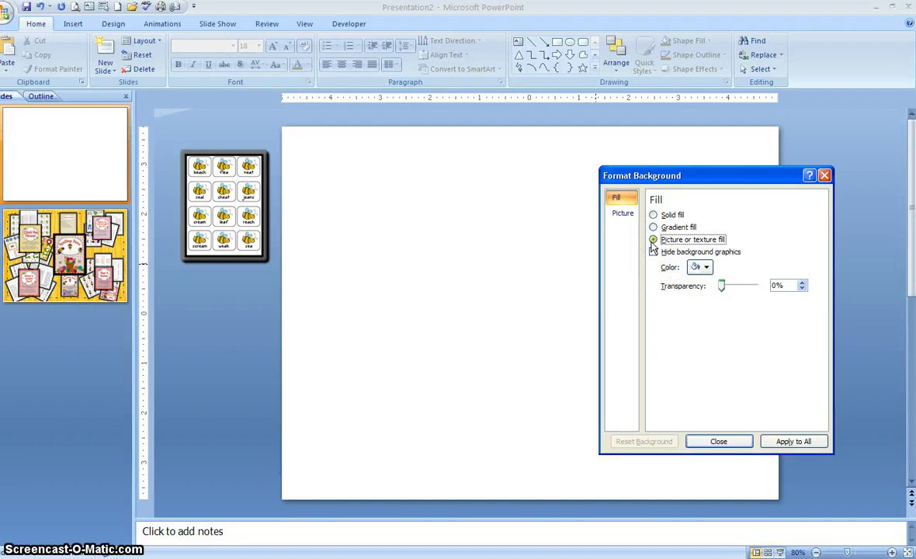
{"action": "left_click", "coordinate": [728, 440]}
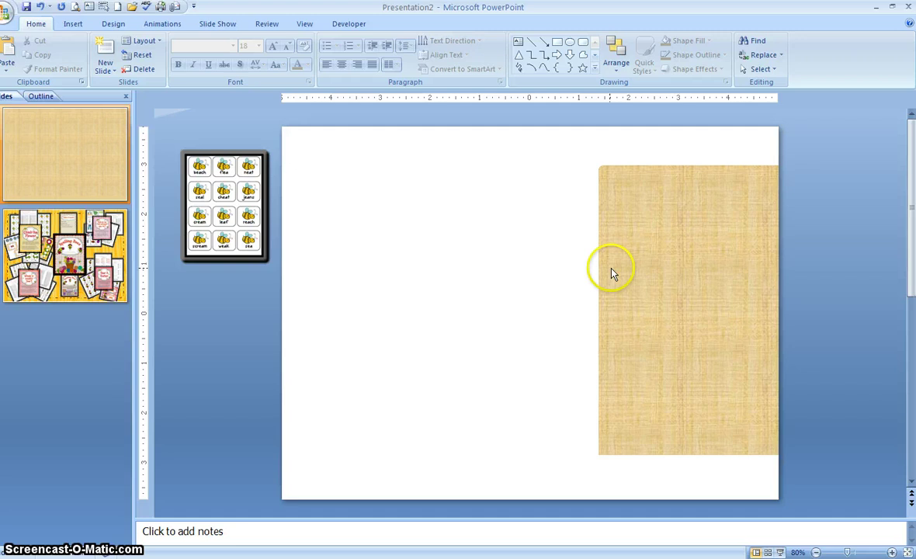
Fill the slide background with the yellow-woodgrain image from the SDL-Shortcake-Digital-Paper-Pack folder
{"action": "right_click", "coordinate": [470, 220]}
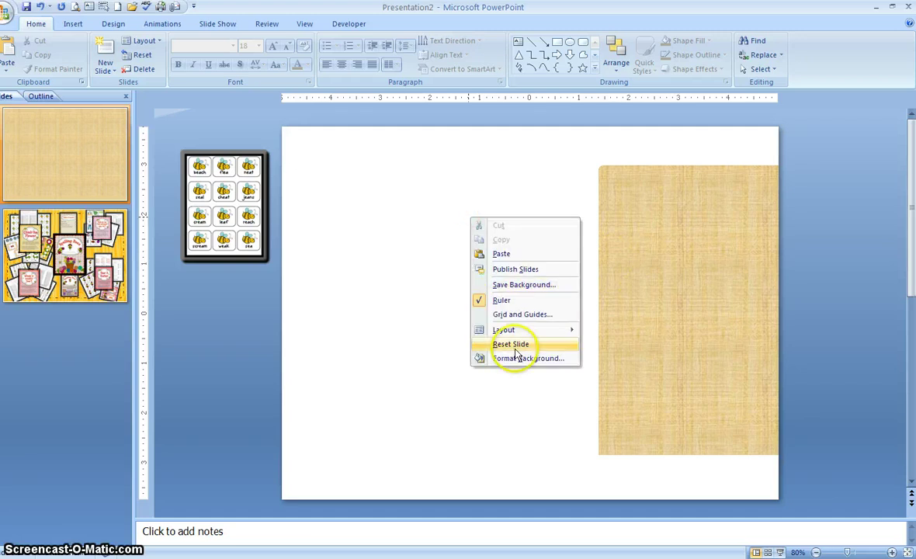
{"action": "left_click", "coordinate": [517, 358]}
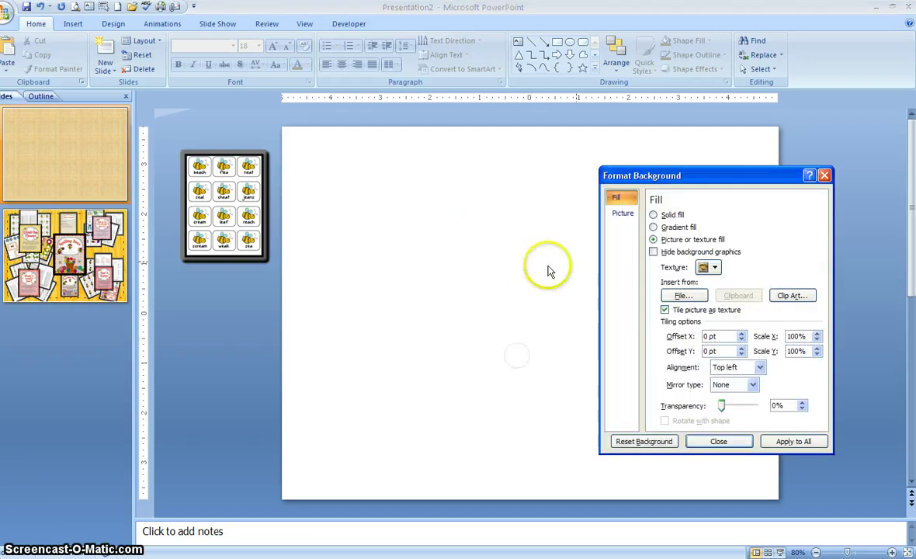
{"action": "left_click", "coordinate": [683, 298]}
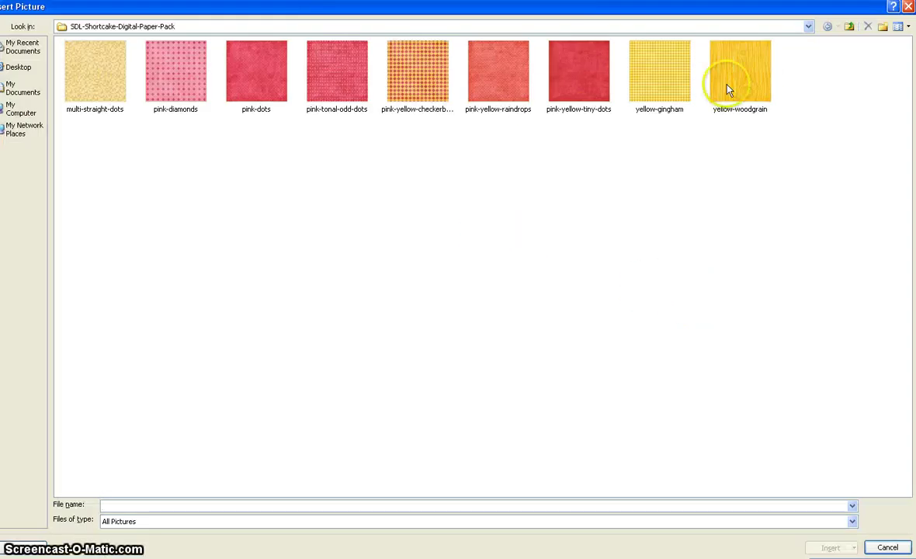
{"action": "left_click", "coordinate": [741, 78]}
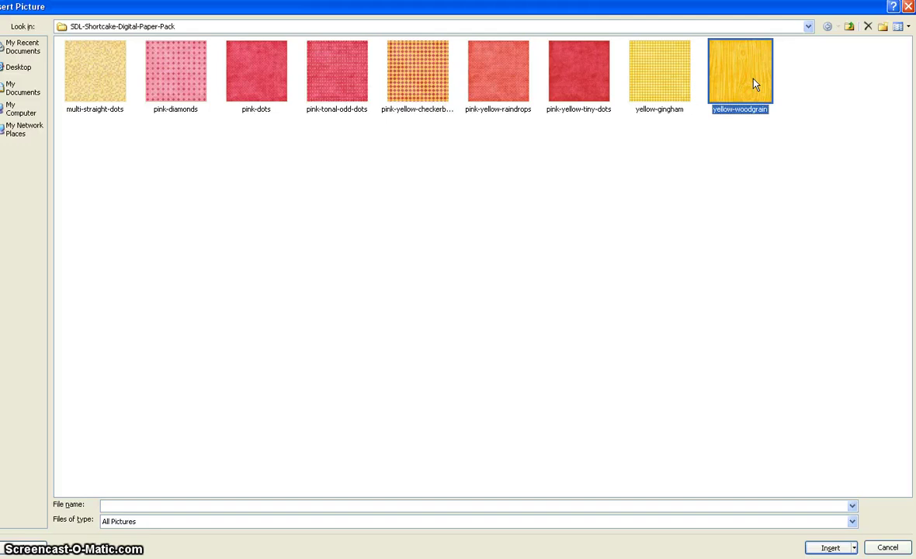
{"action": "left_click", "coordinate": [829, 547]}
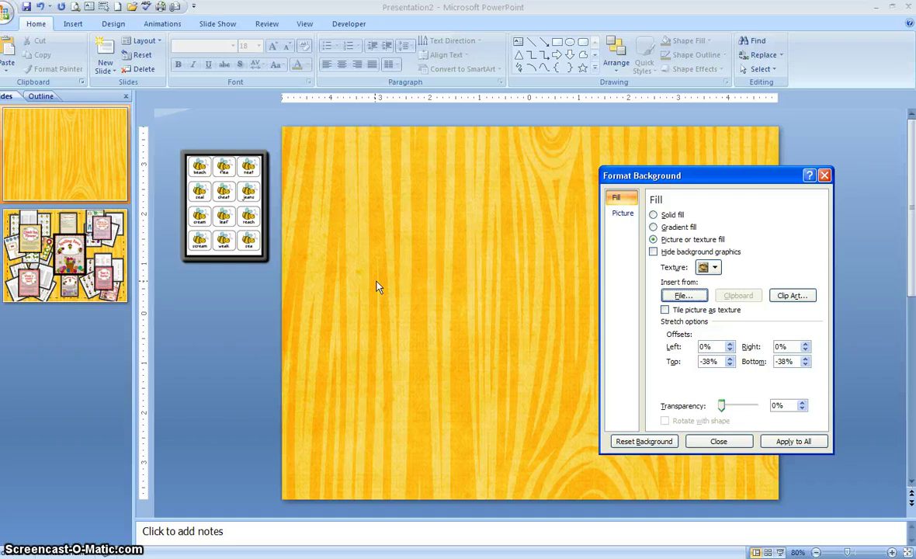
{"action": "left_click", "coordinate": [730, 440]}
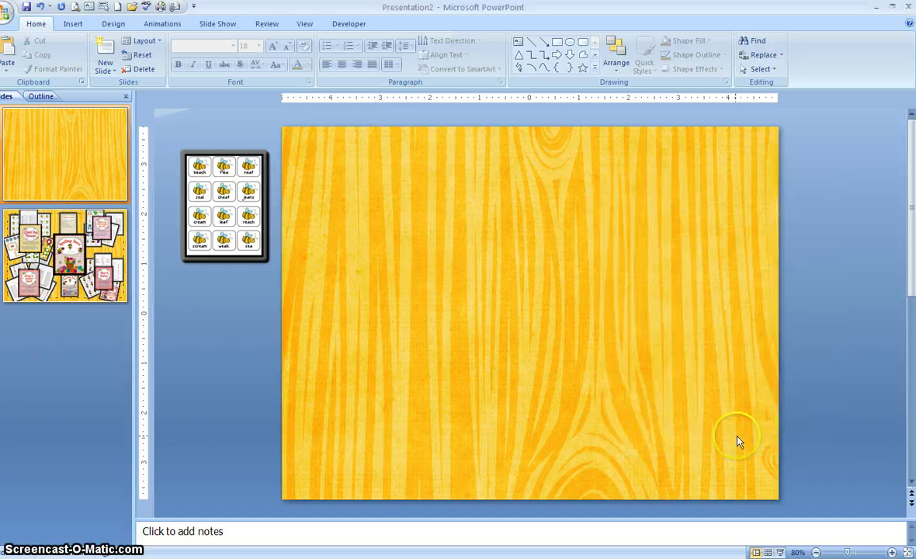
Draw a rounded rectangle about 6.75" high by 9.25" wide just inside the slide edges and reduce its corner rounding
{"action": "left_click", "coordinate": [72, 24]}
{"action": "key", "text": "ctrl+v"}
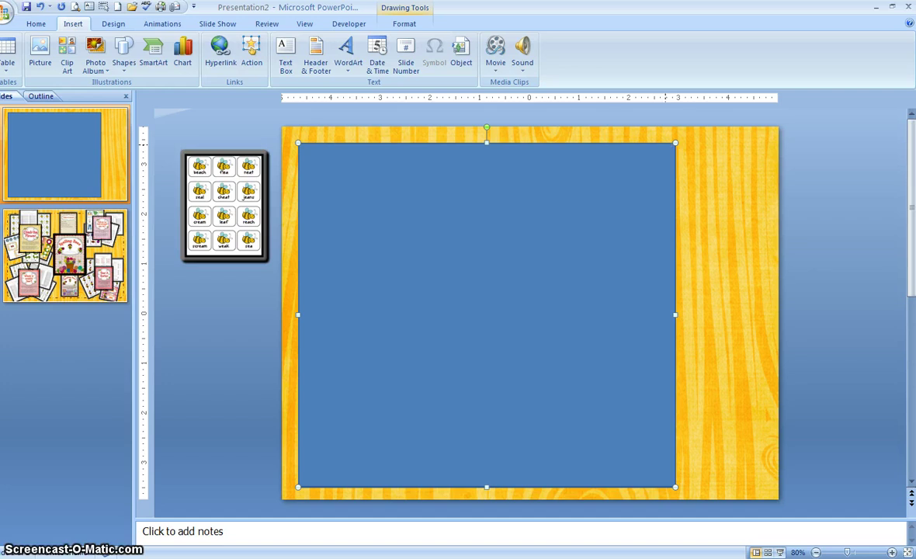
{"action": "left_click", "coordinate": [124, 62]}
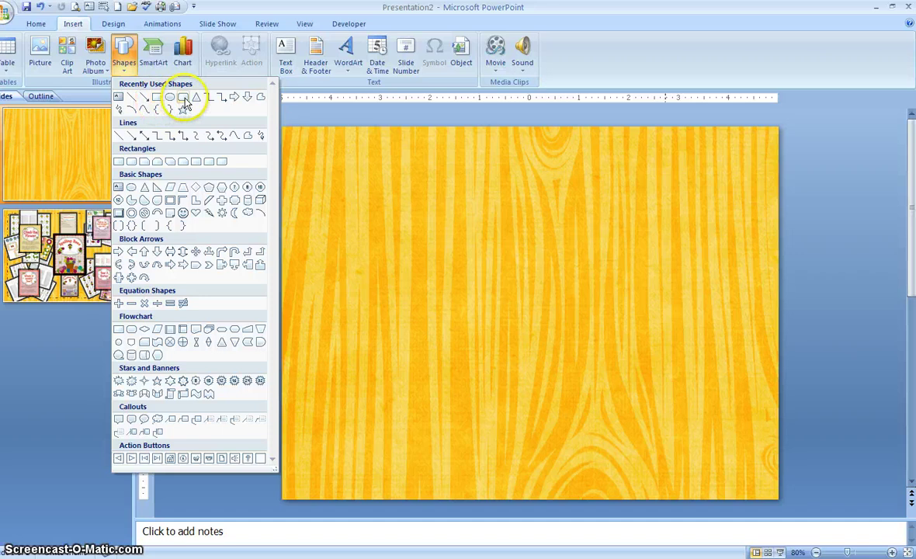
{"action": "left_click", "coordinate": [185, 103]}
{"action": "mouse_move", "coordinate": [302, 146]}
{"action": "left_mouse_down"}
{"action": "mouse_move", "coordinate": [333, 313]}
{"action": "mouse_move", "coordinate": [489, 424]}
{"action": "mouse_move", "coordinate": [691, 473]}
{"action": "mouse_move", "coordinate": [757, 473]}
{"action": "mouse_move", "coordinate": [763, 483]}
{"action": "left_mouse_up"}
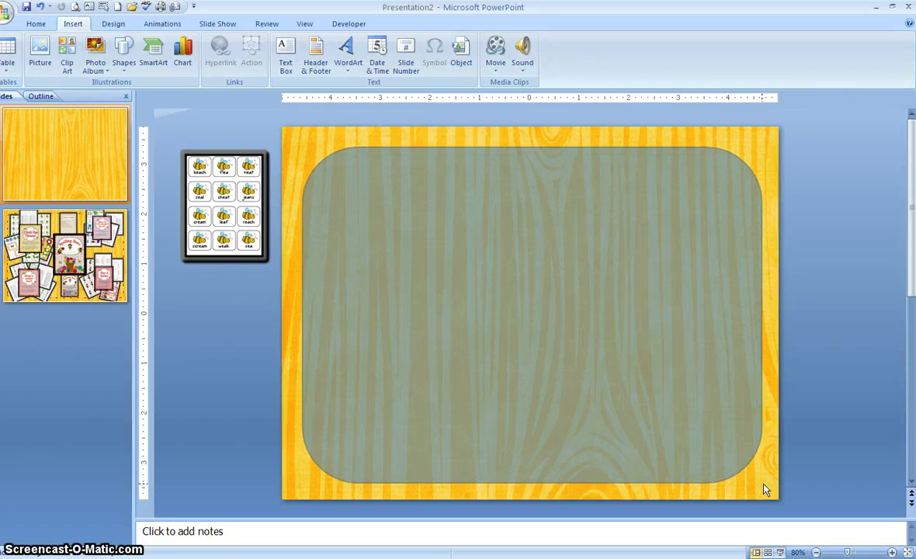
{"action": "left_click_drag", "start_coordinate": [765, 489], "coordinate": [764, 486]}
{"action": "mouse_move", "coordinate": [347, 154]}
{"action": "left_mouse_down"}
{"action": "mouse_move", "coordinate": [359, 147]}
{"action": "mouse_move", "coordinate": [328, 153]}
{"action": "left_mouse_up"}
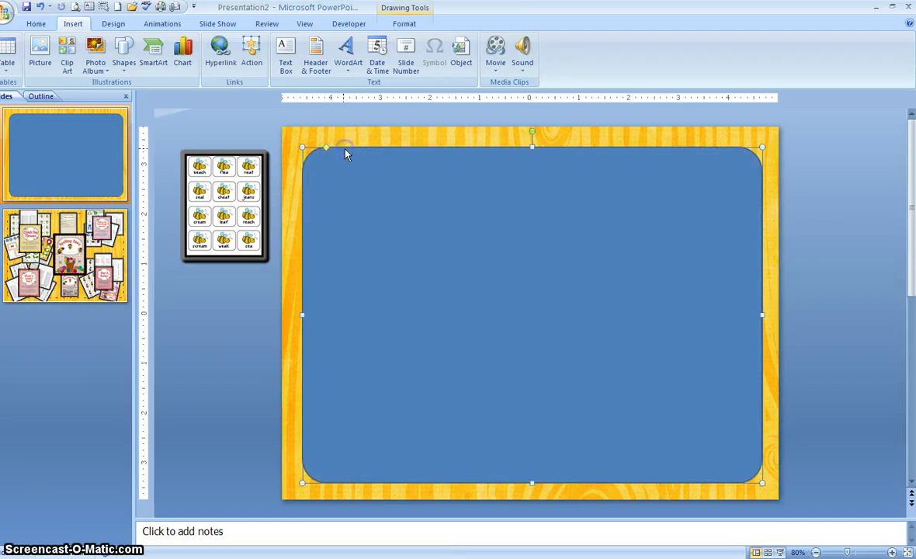
Remove the rounded rectangle's fill and set its outline to the recently used dark brown color
{"action": "right_click", "coordinate": [347, 154]}
{"action": "left_click", "coordinate": [401, 296]}
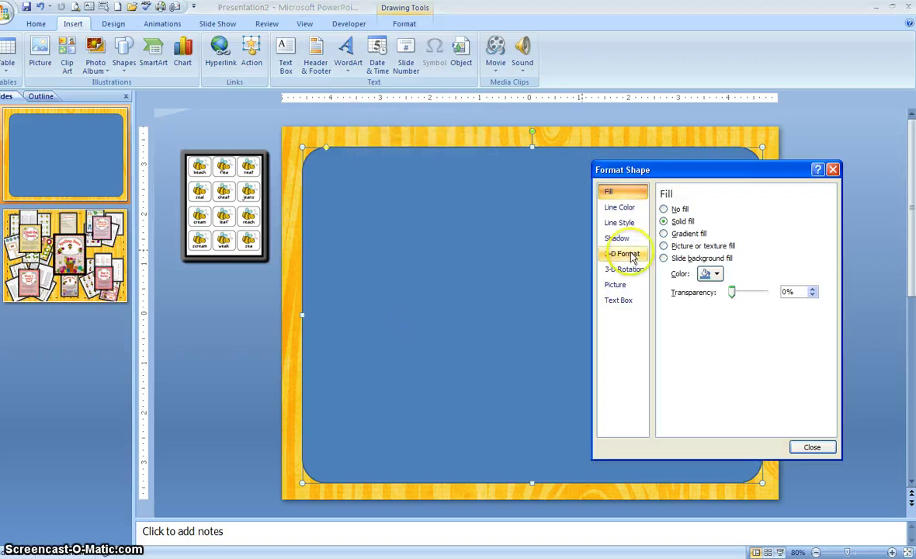
{"action": "left_click", "coordinate": [663, 210]}
{"action": "left_click", "coordinate": [627, 209]}
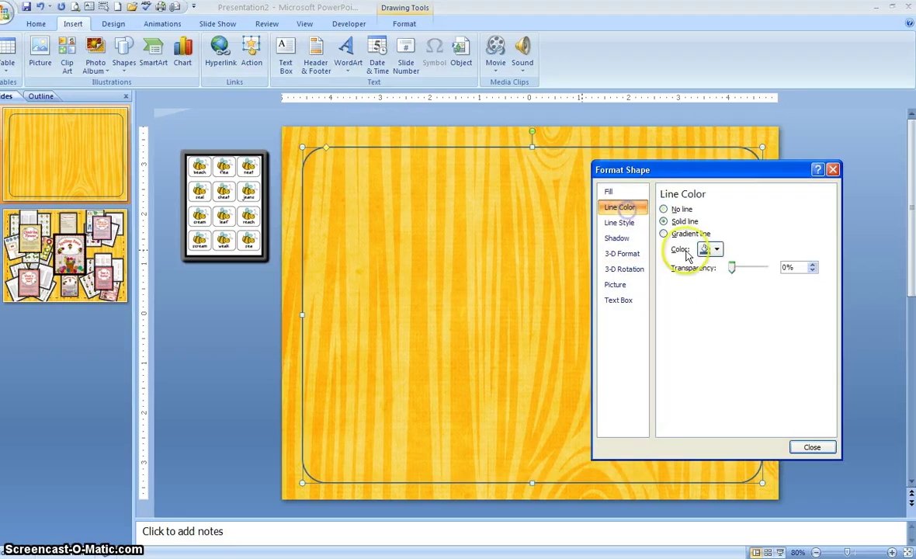
{"action": "left_click", "coordinate": [708, 248]}
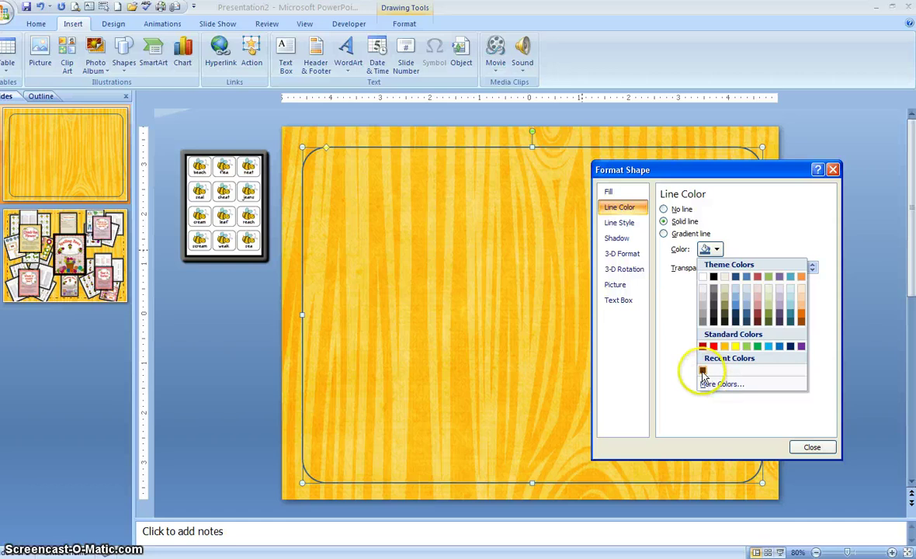
{"action": "left_click", "coordinate": [640, 326]}
Set the rounded rectangle's outline to 4 pt wide with a dash-dot pattern and a Round cap type
{"action": "left_click", "coordinate": [618, 223]}
{"action": "left_click", "coordinate": [759, 206]}
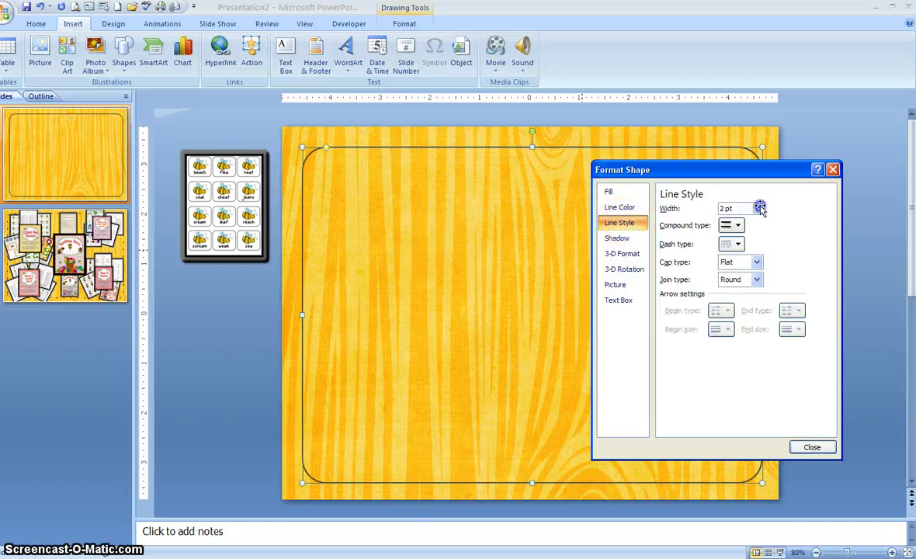
{"action": "left_click", "coordinate": [758, 205]}
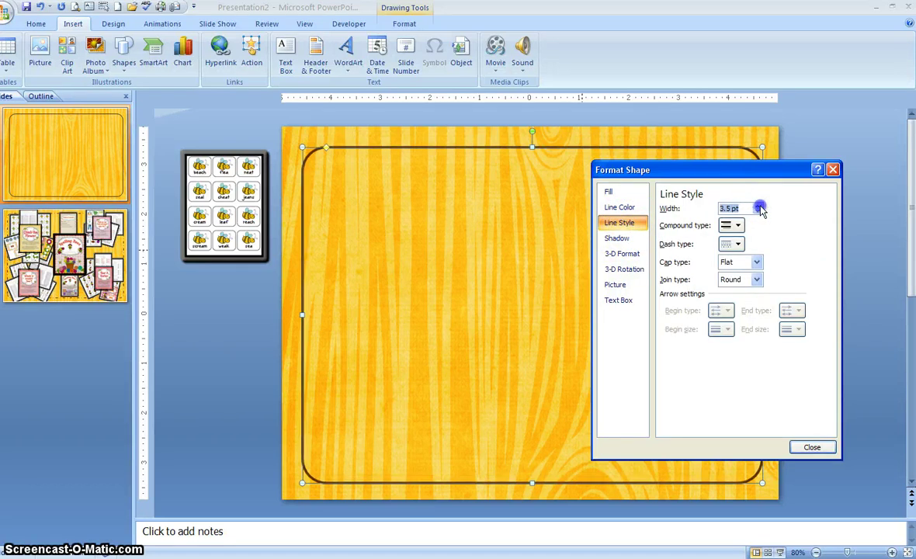
{"action": "left_click", "coordinate": [738, 244]}
{"action": "left_click", "coordinate": [749, 299]}
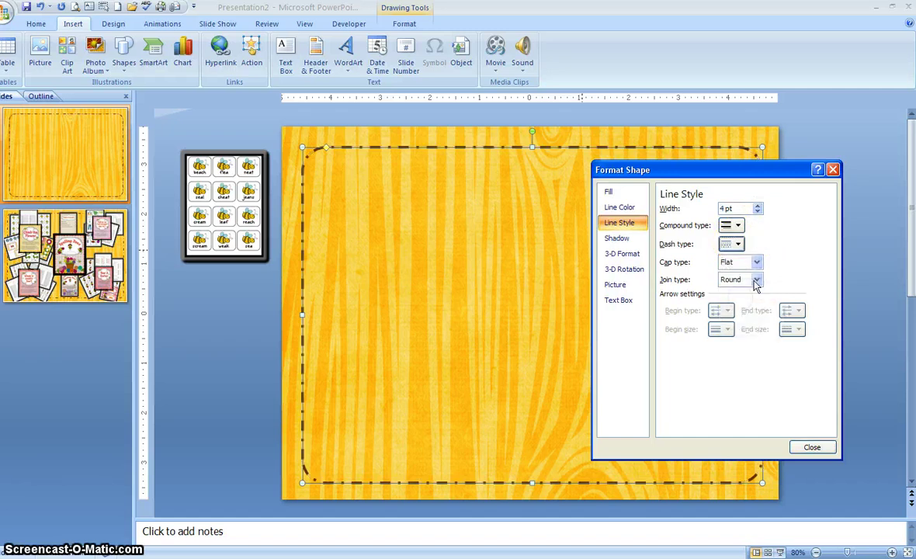
{"action": "left_click", "coordinate": [757, 262]}
{"action": "left_click", "coordinate": [747, 288]}
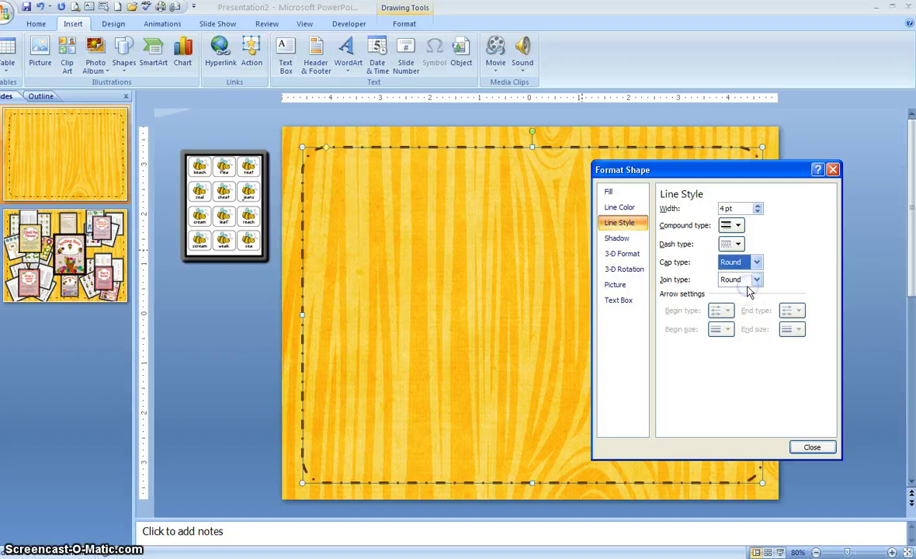
{"action": "left_click", "coordinate": [809, 445]}
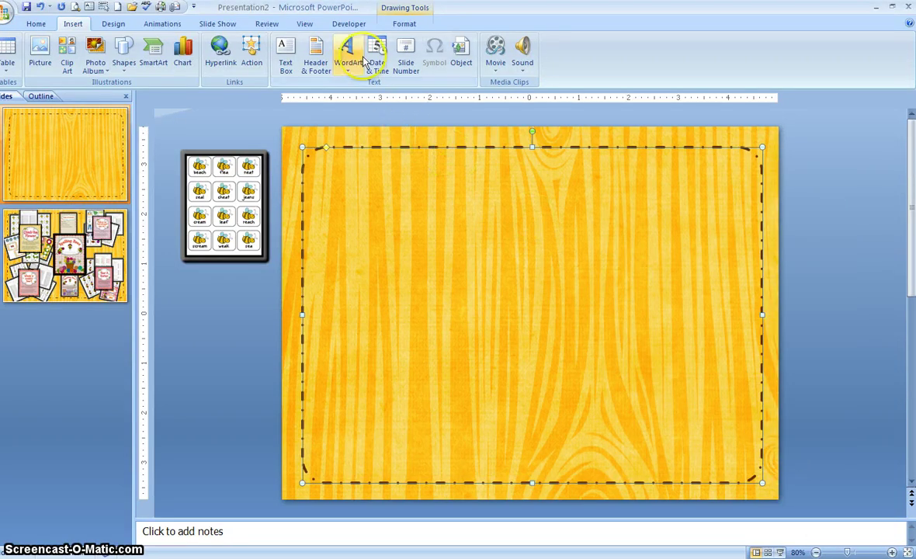
{"action": "left_click", "coordinate": [404, 23]}
{"action": "left_click", "coordinate": [458, 69]}
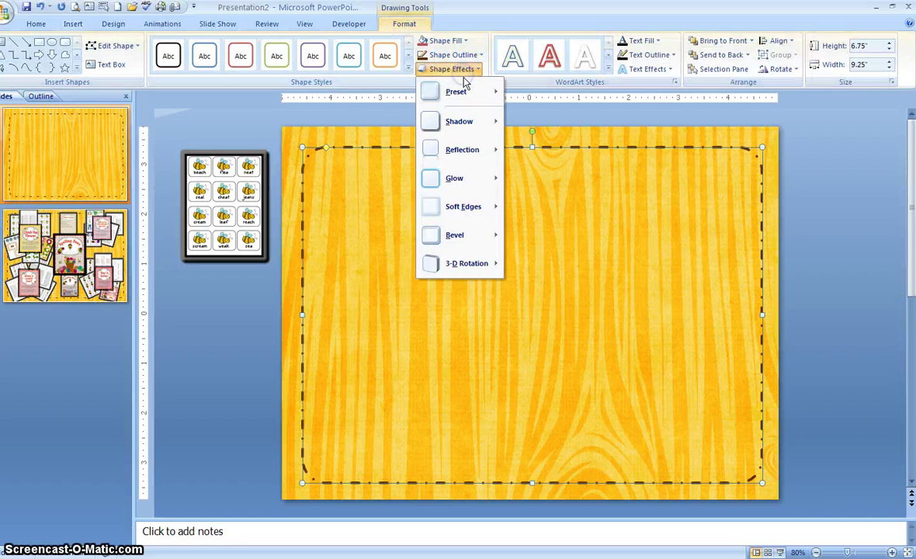
{"action": "mouse_move", "coordinate": [468, 186]}
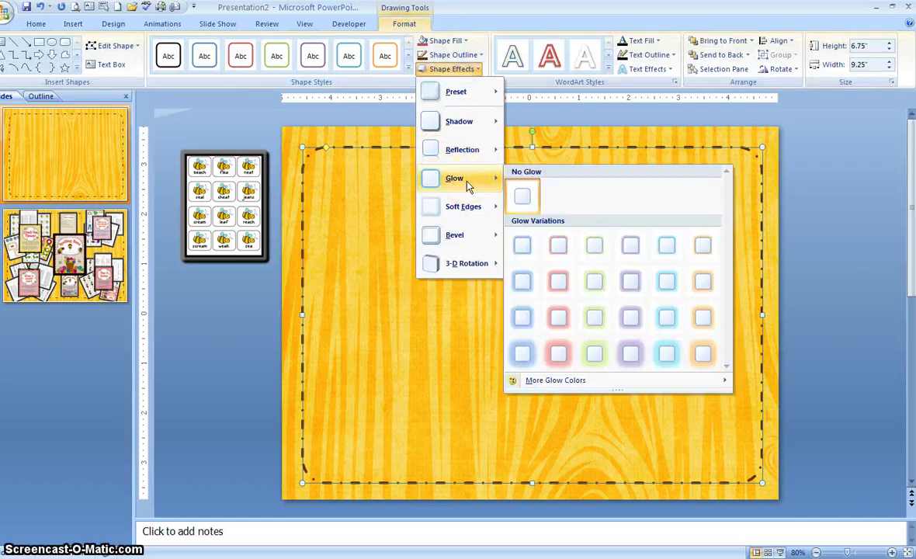
{"action": "left_click", "coordinate": [491, 148]}
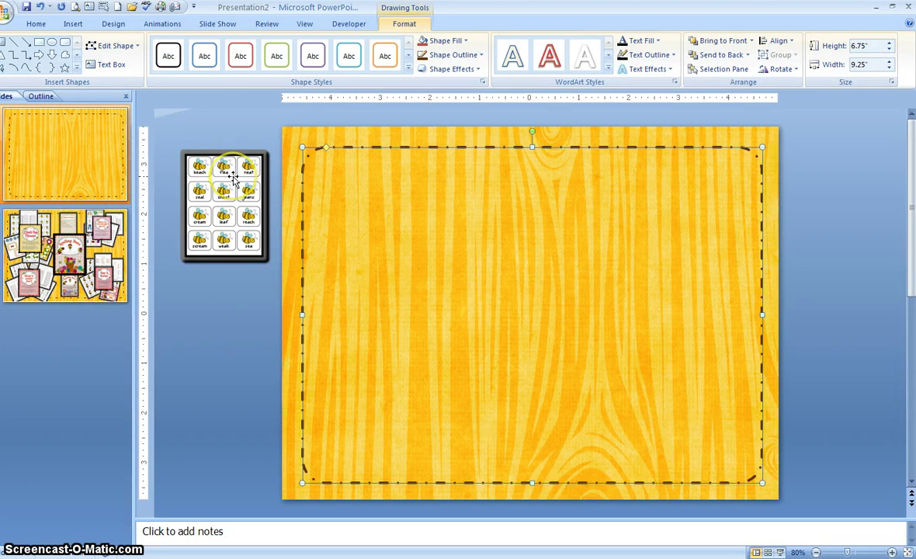
Move two bee word-card pictures from the off-slide stack onto the slide's upper left area and tilt both counterclockwise
{"action": "left_click_drag", "start_coordinate": [233, 177], "coordinate": [348, 257]}
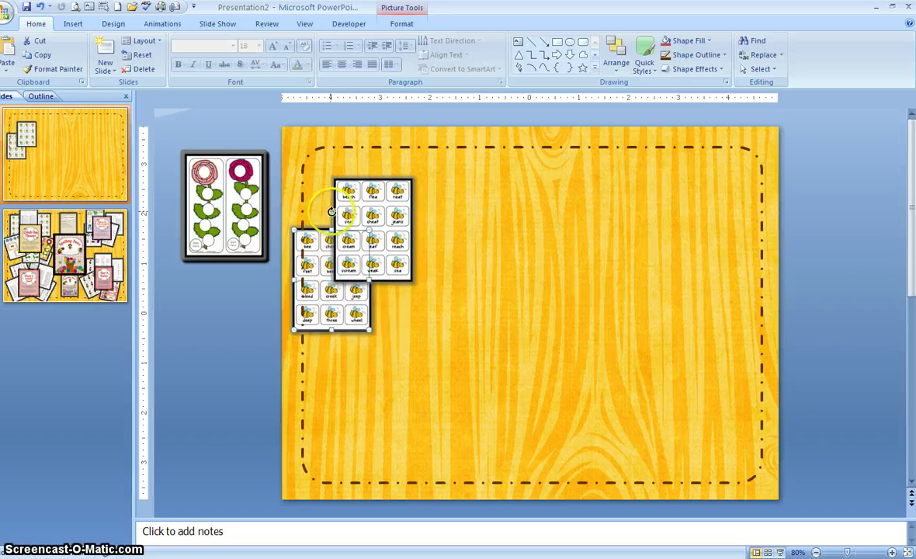
{"action": "left_click_drag", "start_coordinate": [331, 211], "coordinate": [309, 194]}
{"action": "left_click", "coordinate": [339, 188]}
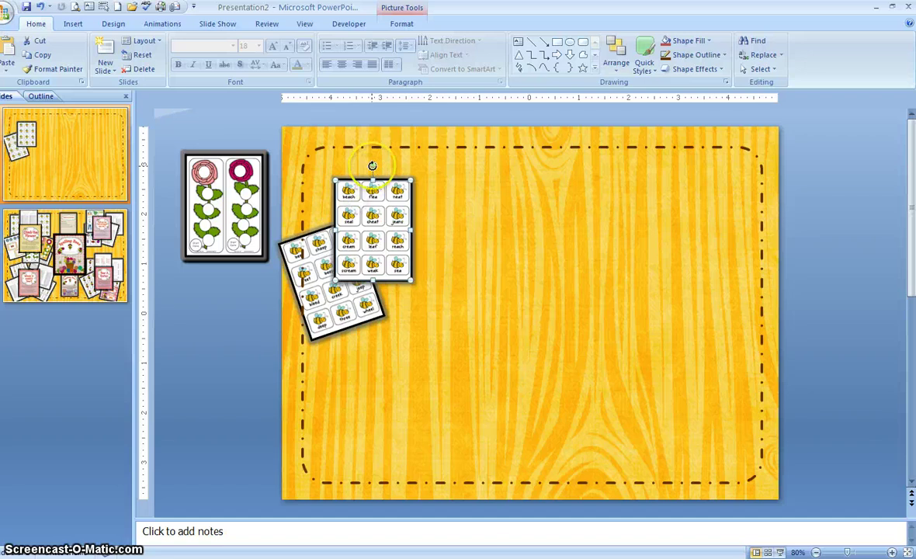
{"action": "left_click_drag", "start_coordinate": [372, 165], "coordinate": [357, 151]}
Move the two flower board pictures and the text page beside the word cards and tilt each one clockwise
{"action": "left_click_drag", "start_coordinate": [245, 194], "coordinate": [432, 277]}
{"action": "left_click_drag", "start_coordinate": [402, 232], "coordinate": [436, 247]}
{"action": "left_click_drag", "start_coordinate": [233, 180], "coordinate": [441, 204]}
{"action": "left_click_drag", "start_coordinate": [422, 159], "coordinate": [435, 153]}
{"action": "left_click_drag", "start_coordinate": [204, 167], "coordinate": [447, 267]}
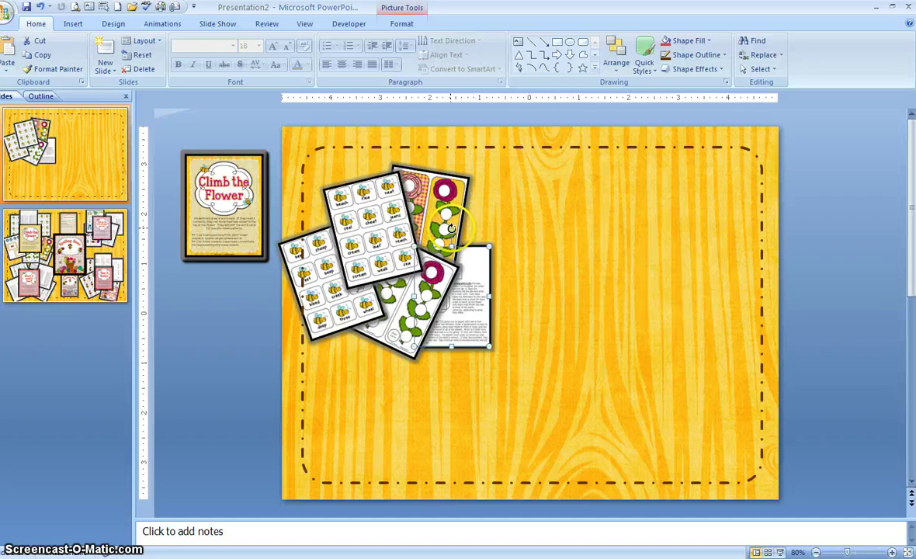
{"action": "left_click_drag", "start_coordinate": [451, 233], "coordinate": [481, 240]}
Place the Climb the Flower picture in the middle of the spread-out cluster and bring it to the front
{"action": "left_click_drag", "start_coordinate": [221, 195], "coordinate": [356, 224]}
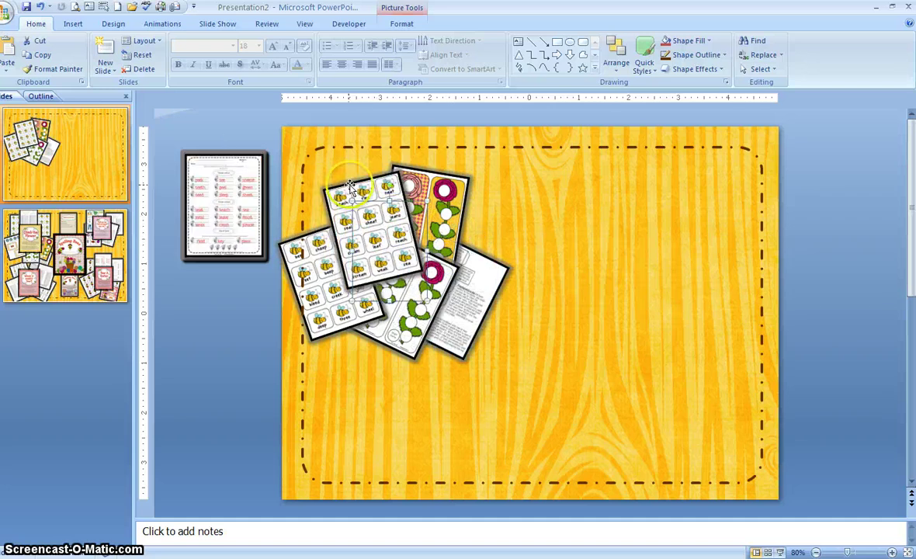
{"action": "left_click_drag", "start_coordinate": [347, 183], "coordinate": [327, 164]}
{"action": "left_click_drag", "start_coordinate": [425, 183], "coordinate": [431, 161]}
{"action": "left_click_drag", "start_coordinate": [365, 247], "coordinate": [385, 264]}
{"action": "right_click", "coordinate": [384, 264]}
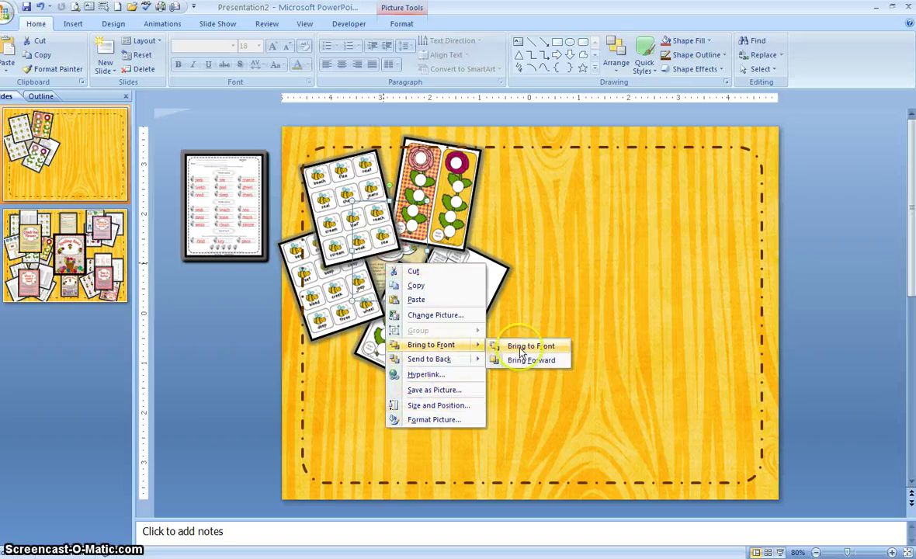
{"action": "left_click", "coordinate": [518, 346]}
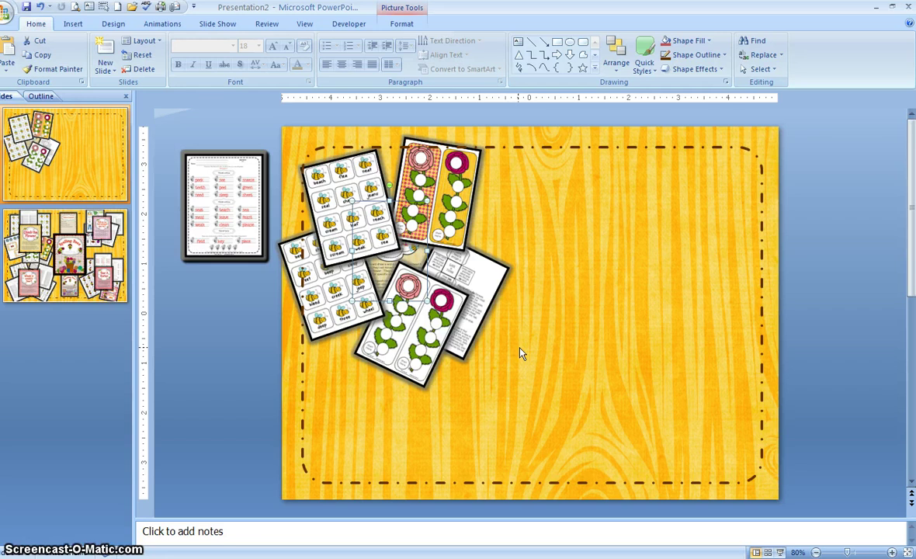
Apply a black compound frame picture style to the Climb the Flower picture and enlarge it slightly
{"action": "left_click", "coordinate": [402, 24]}
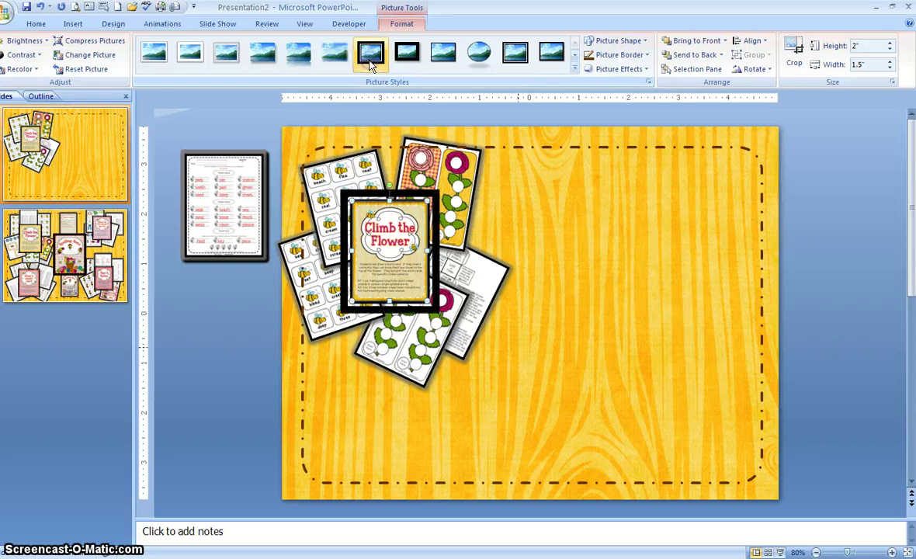
{"action": "left_click", "coordinate": [517, 56]}
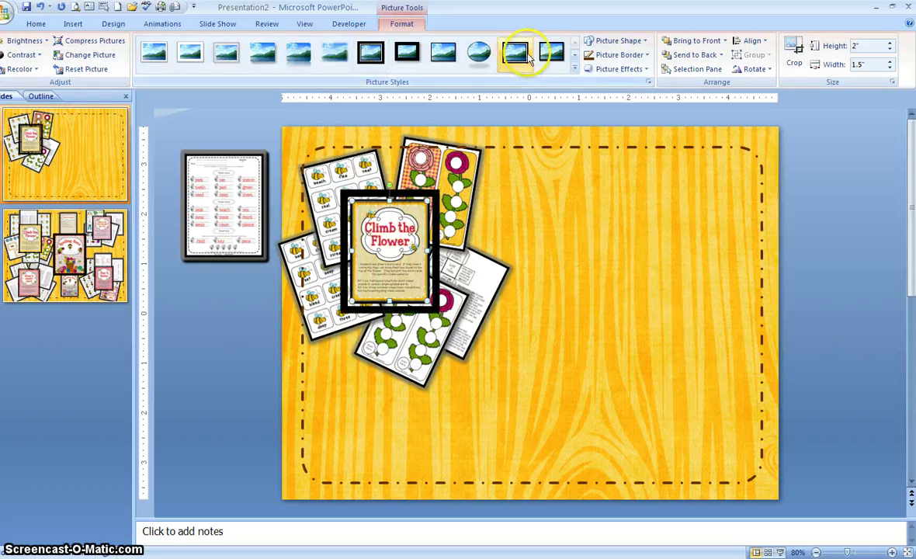
{"action": "left_click_drag", "start_coordinate": [440, 300], "coordinate": [413, 284]}
{"action": "left_click", "coordinate": [557, 283]}
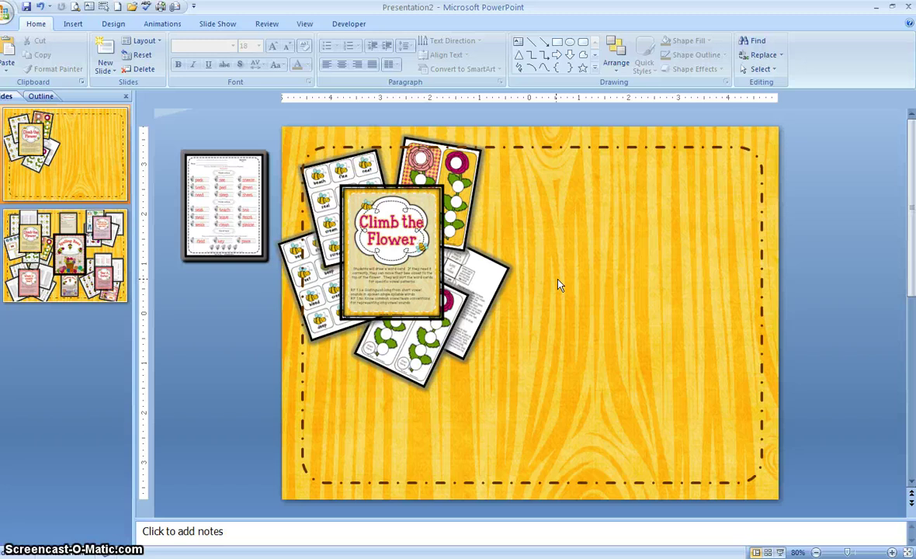
Open the second slide to examine the completed example collage
{"action": "left_click", "coordinate": [53, 273]}
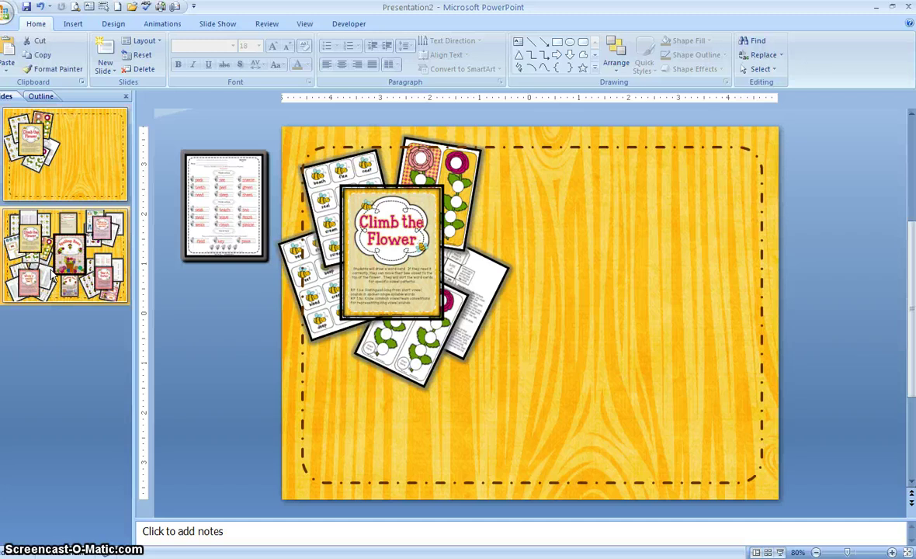
{"action": "left_click", "coordinate": [52, 273]}
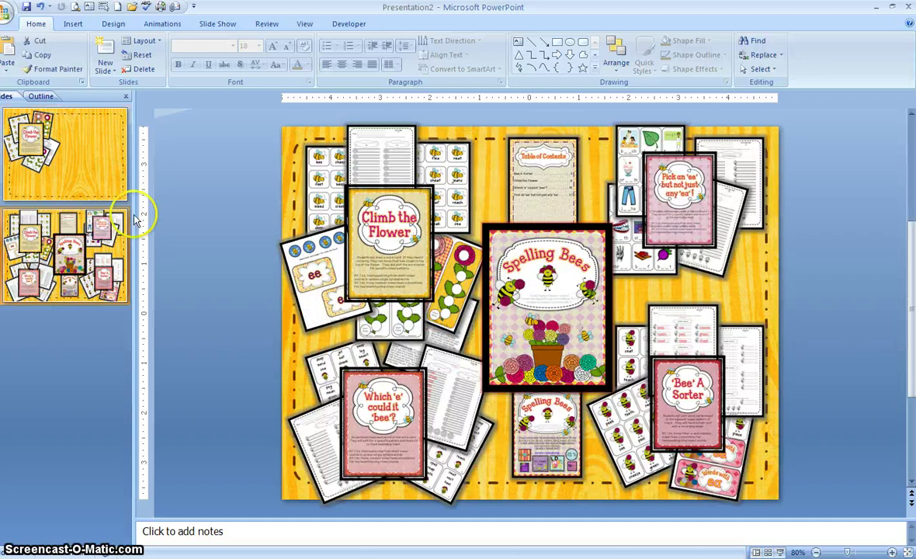